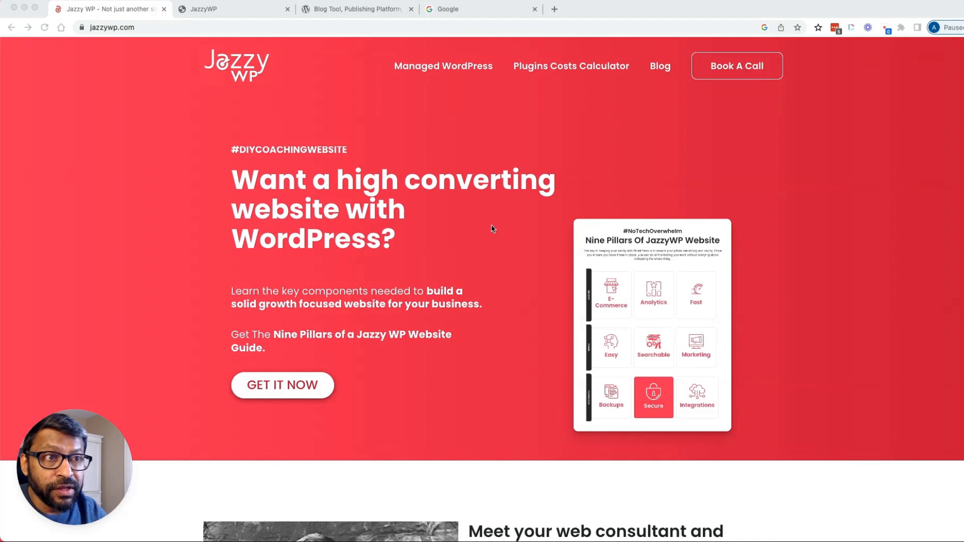
# Step: Open the plugin directory on wordpress.org and search it for "seo"
pyautogui.click(326, 12)
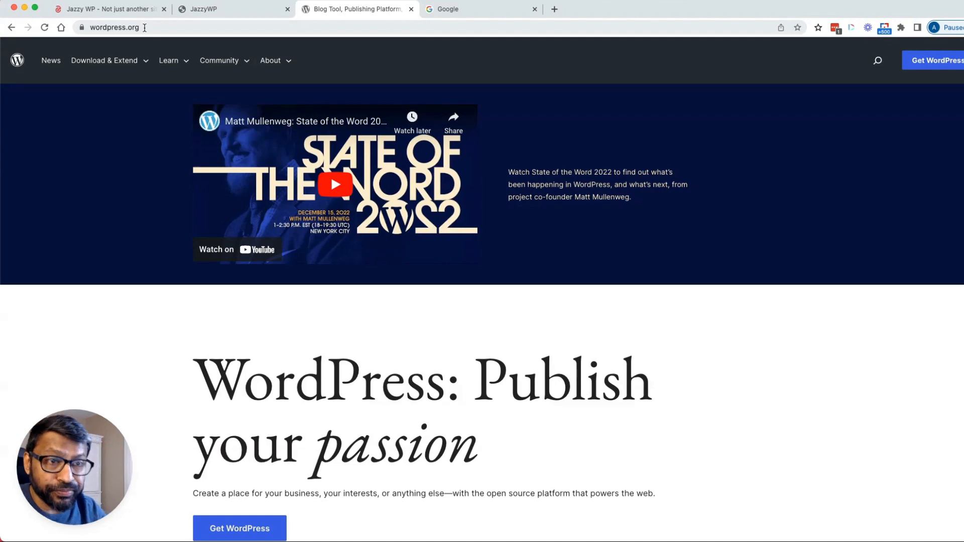
pyautogui.moveTo(117, 51)
pyautogui.click(95, 171)
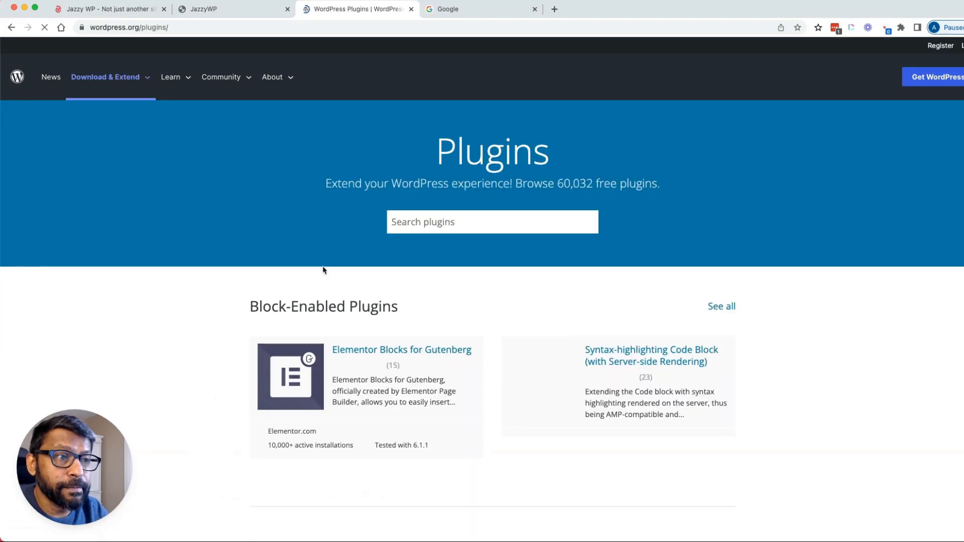
pyautogui.click(482, 221)
pyautogui.write('se')
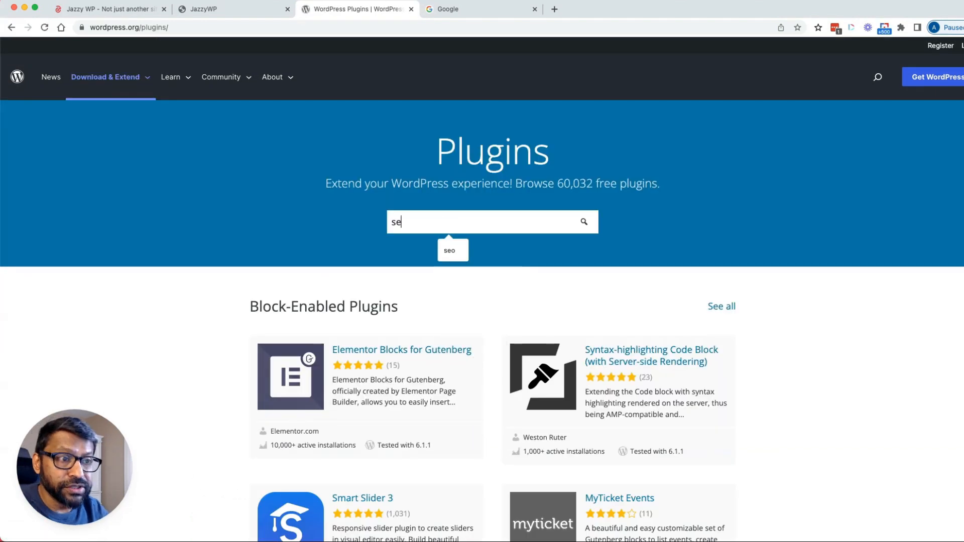
pyautogui.write('o')
pyautogui.press('Return')
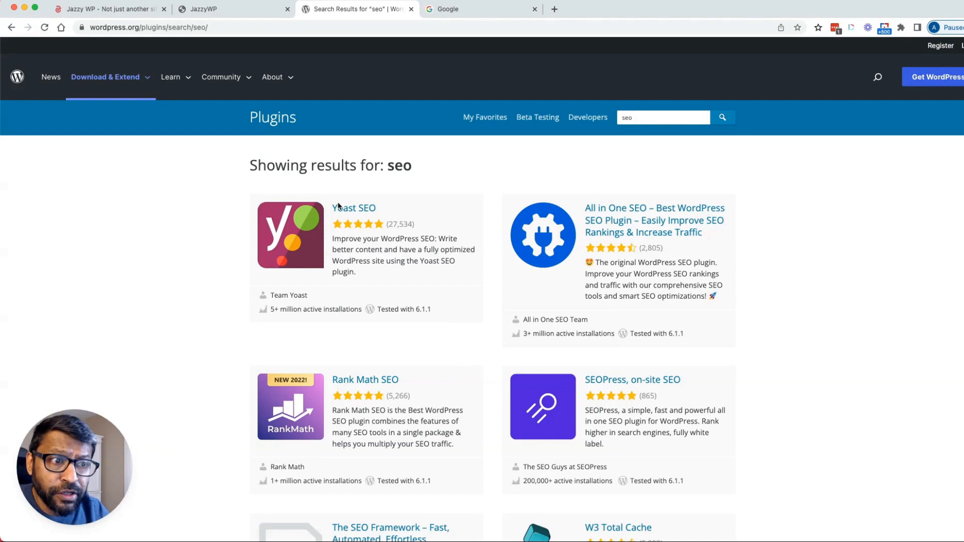
# Step: Open the JazzyWP site's admin dashboard and search for "seo" among the plugins that can be added
pyautogui.moveTo(87, 81)
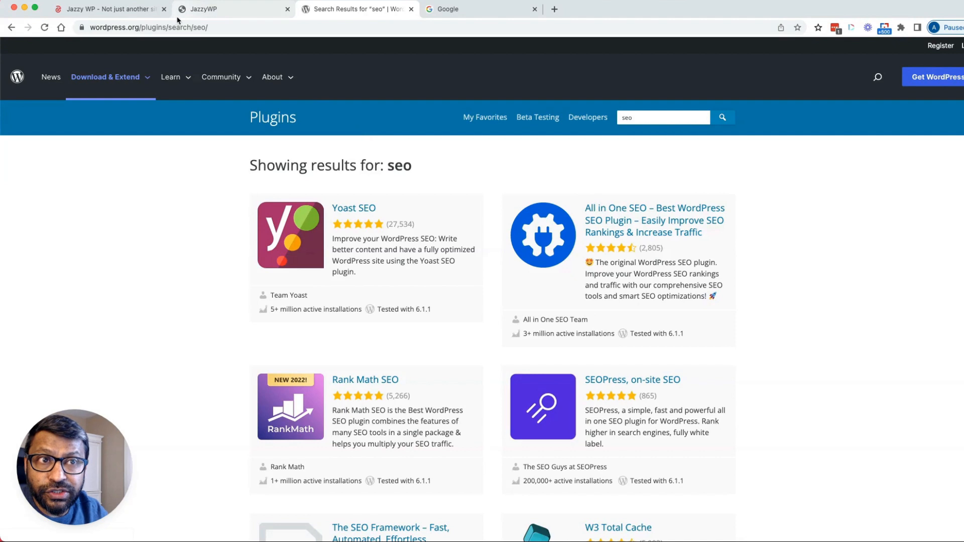
pyautogui.click(201, 9)
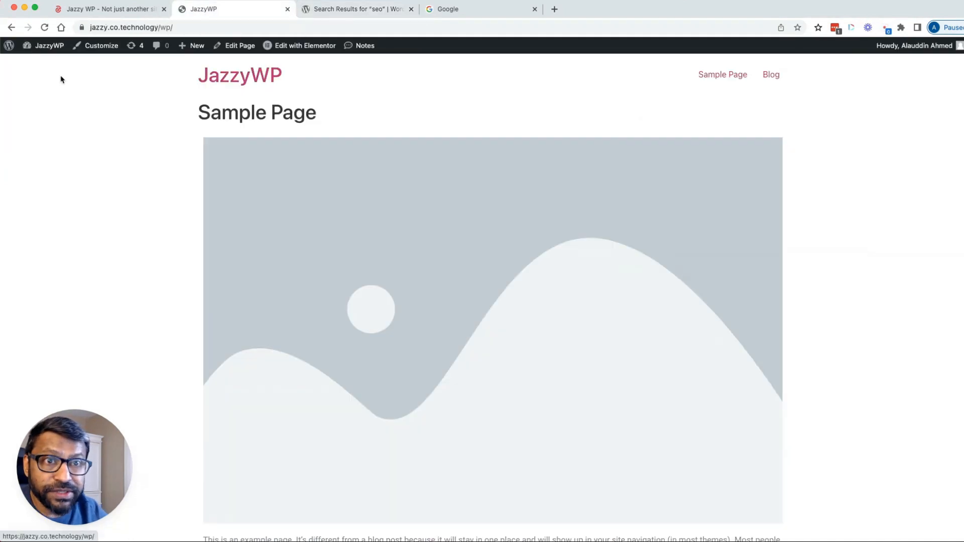
pyautogui.moveTo(48, 45)
pyautogui.click(46, 69)
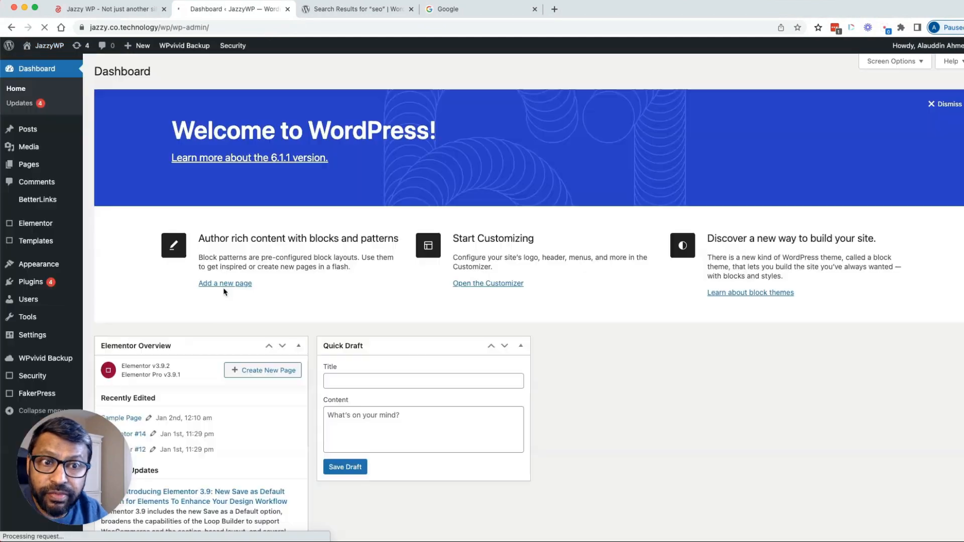
pyautogui.click(37, 284)
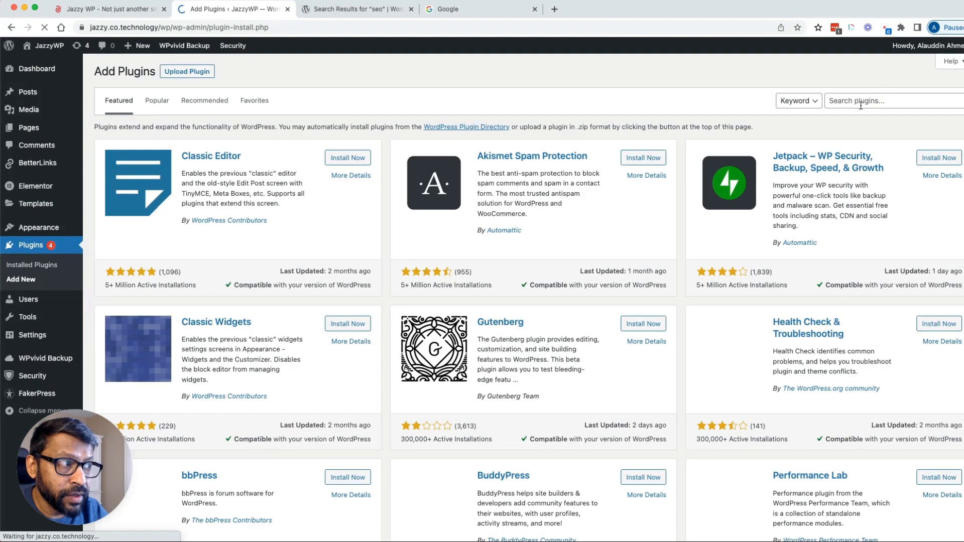
pyautogui.click(861, 106)
pyautogui.write('seo')
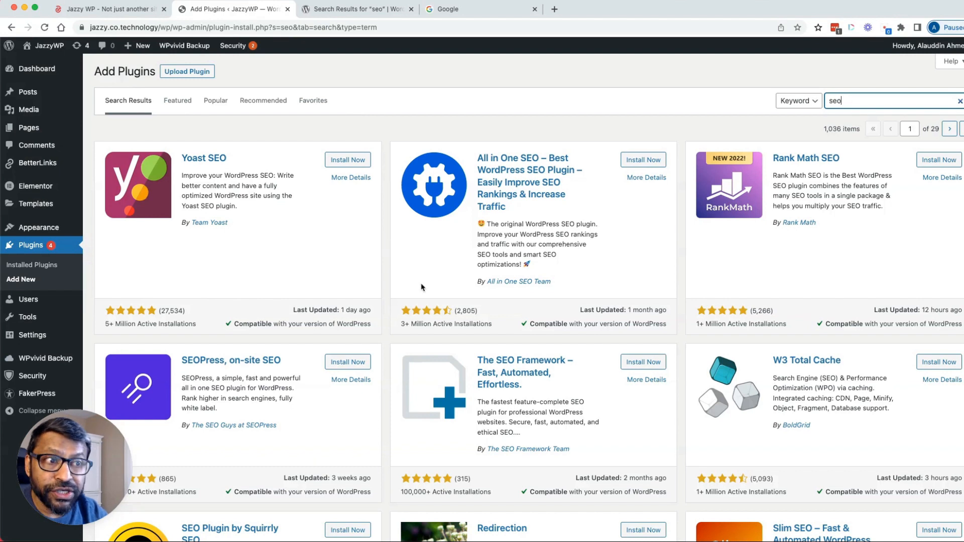
# Step: Install and activate the "SEOPress, on-site SEO" plugin and open its settings from the installed plugins list
pyautogui.click(340, 8)
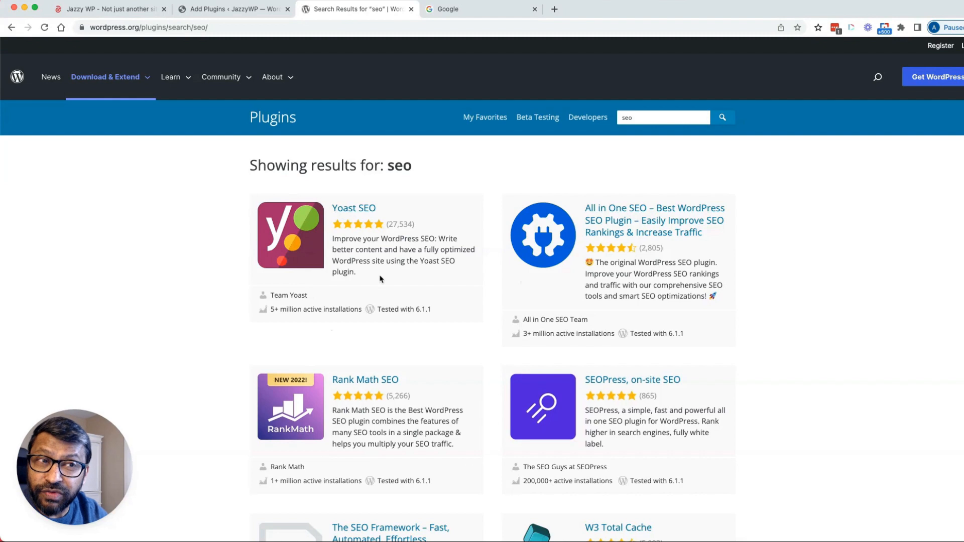
pyautogui.click(246, 14)
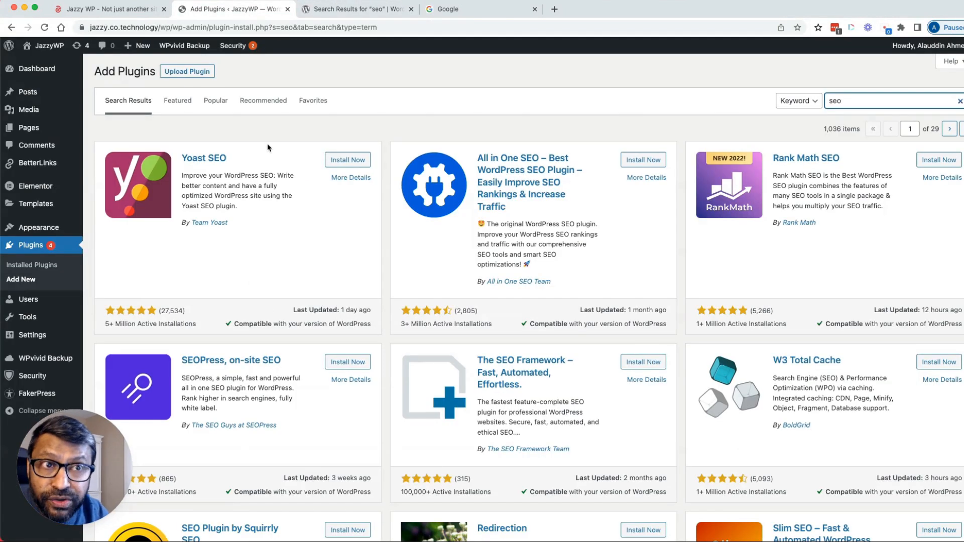
pyautogui.click(350, 362)
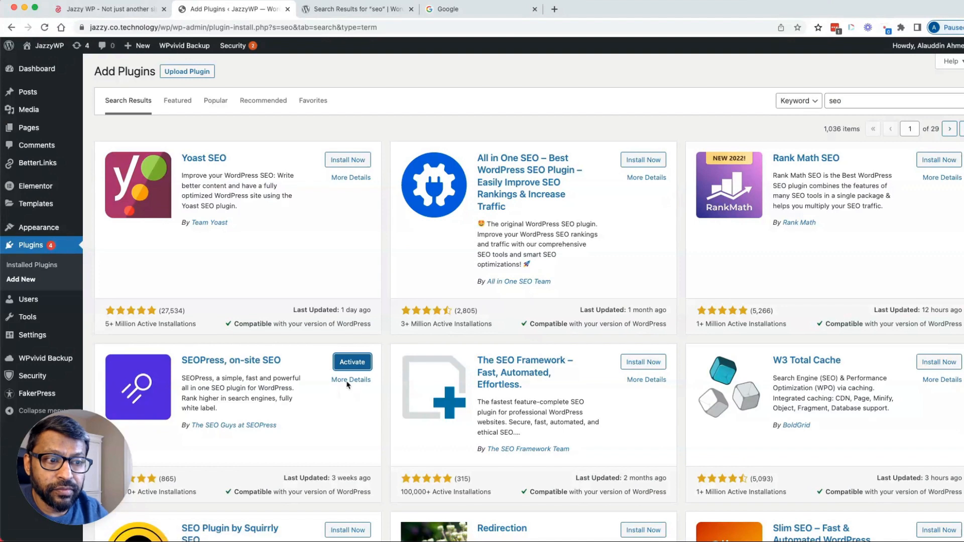
pyautogui.click(354, 366)
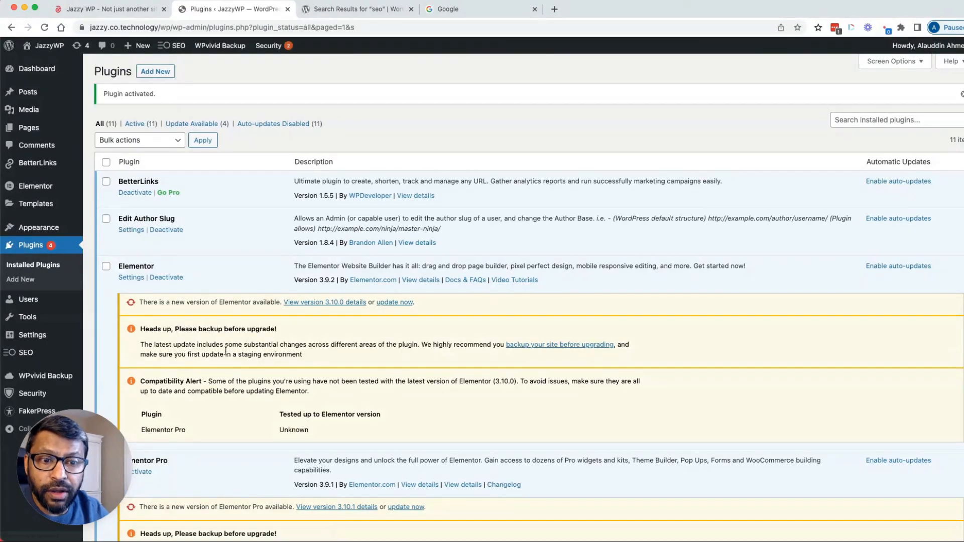
pyautogui.scroll(-9, 227, 341)
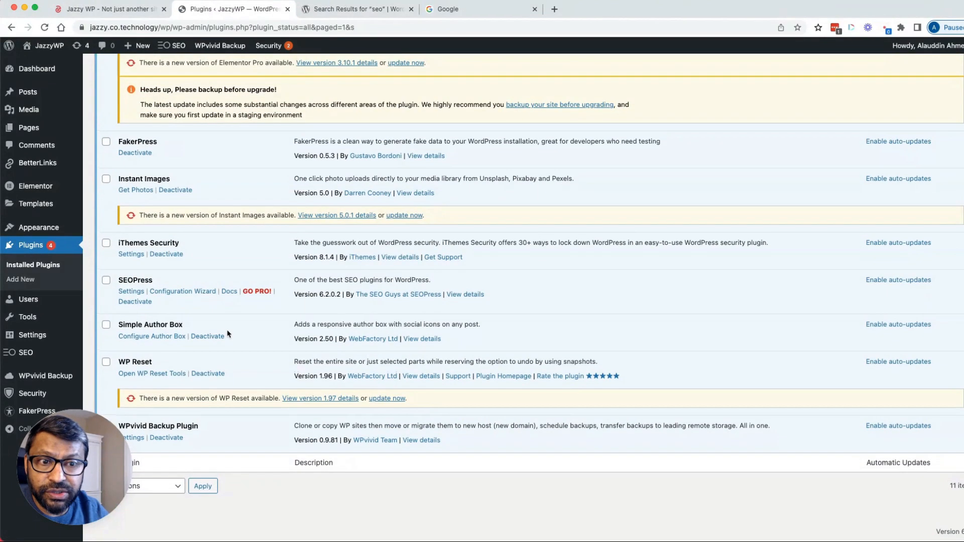
pyautogui.click(132, 292)
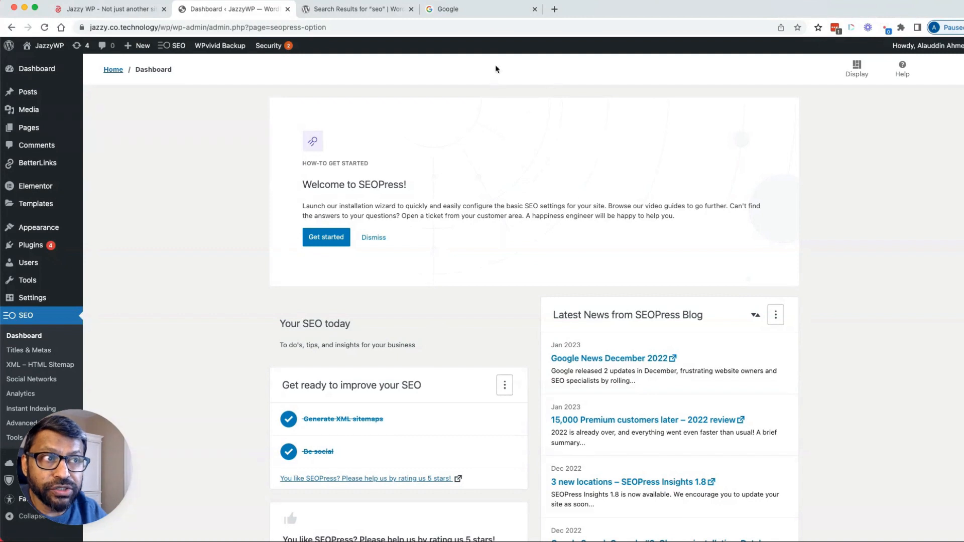
# Step: Search Google for "wordpress seo"
pyautogui.click(480, 14)
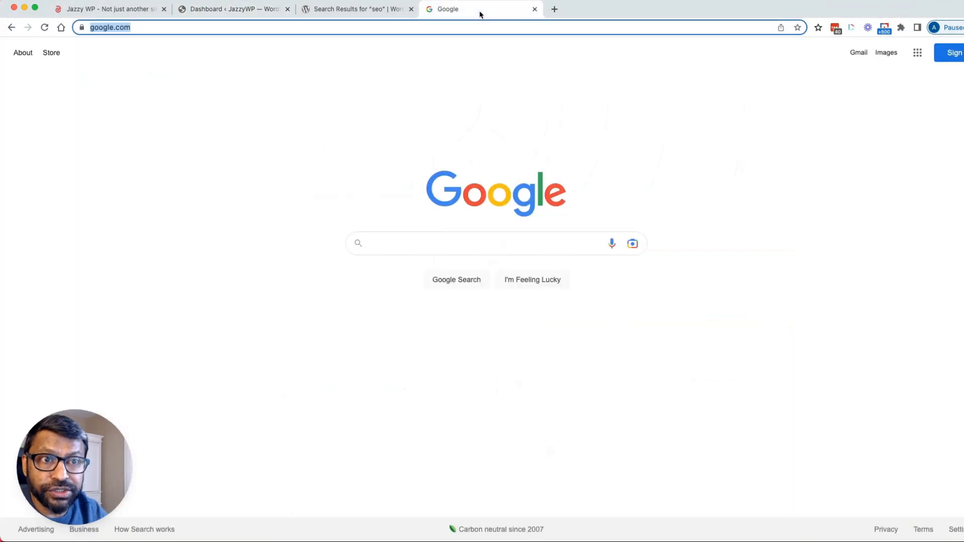
pyautogui.click(406, 241)
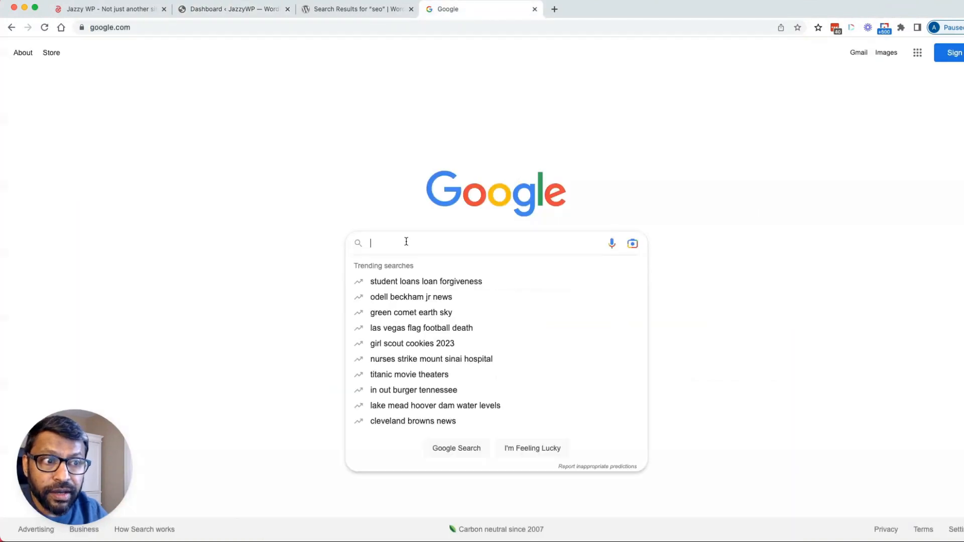
pyautogui.write('wordpress seo')
pyautogui.press('Return')
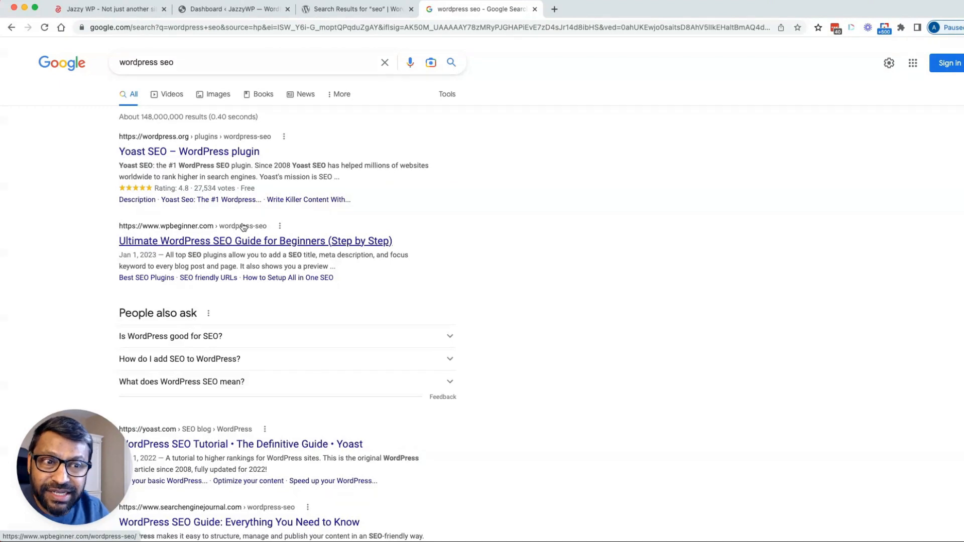
# Step: Look through the Google results for WordPress SEO, comparing their titles, description snippets and links
pyautogui.scroll(-9, 243, 227)
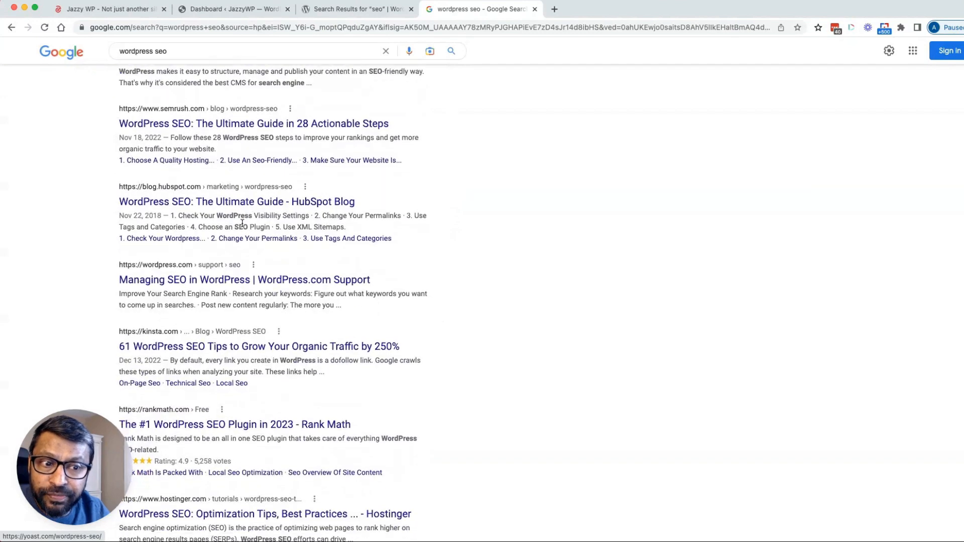
pyautogui.scroll(-5, 243, 226)
pyautogui.scroll(6, 243, 226)
pyautogui.scroll(9, 243, 225)
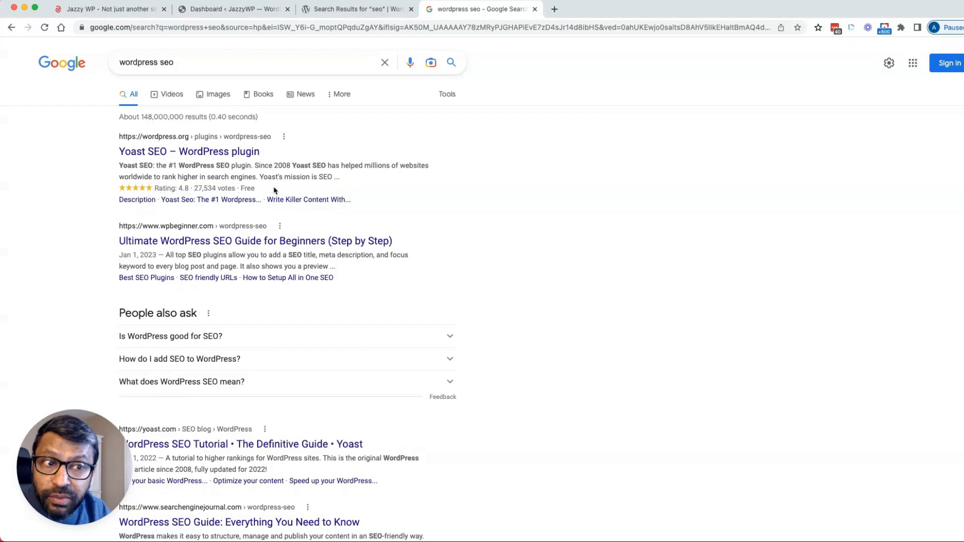
pyautogui.scroll(-5, 274, 190)
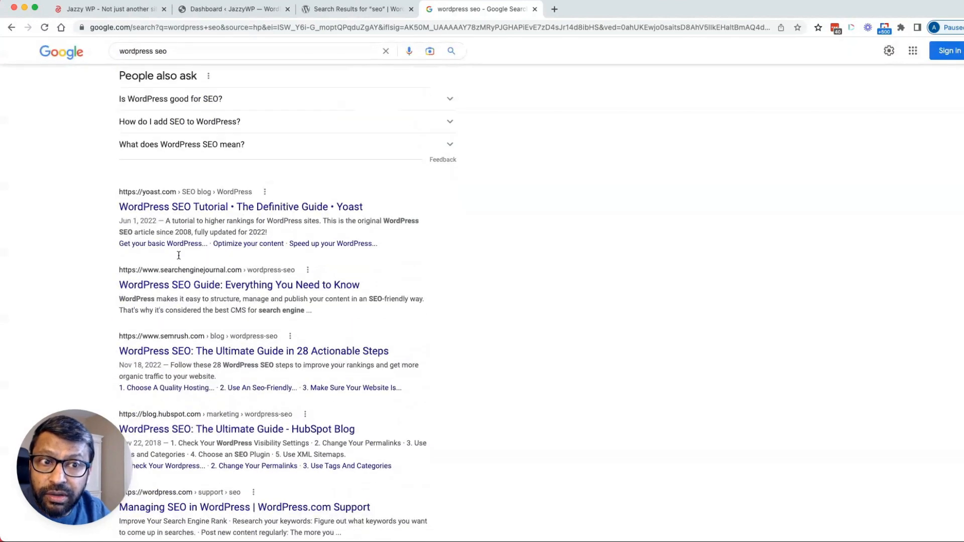
pyautogui.scroll(-7, 175, 221)
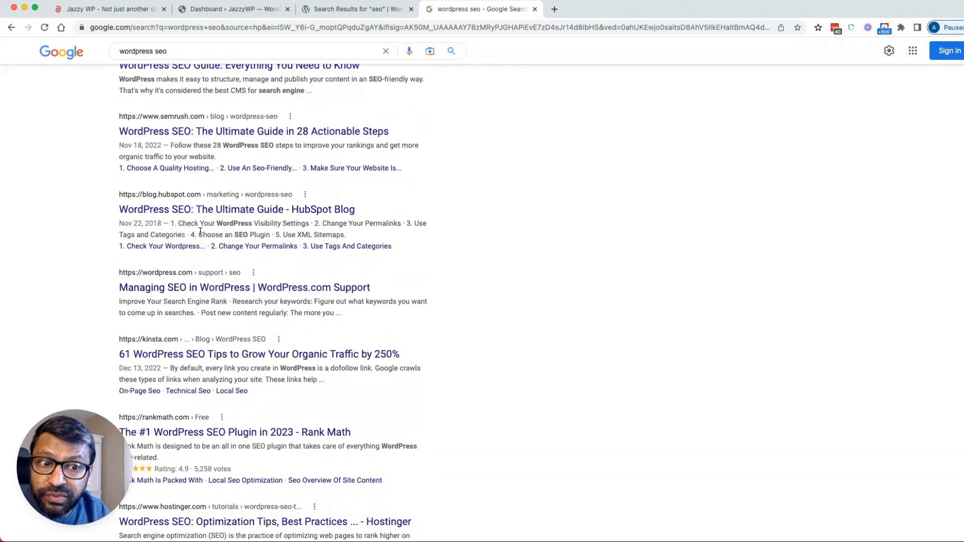
pyautogui.scroll(-1, 201, 231)
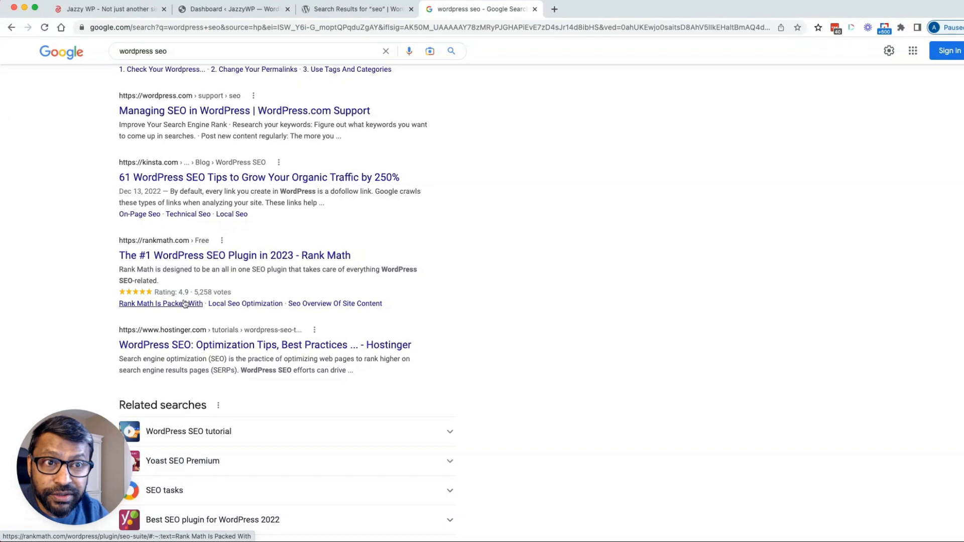
pyautogui.scroll(6, 185, 303)
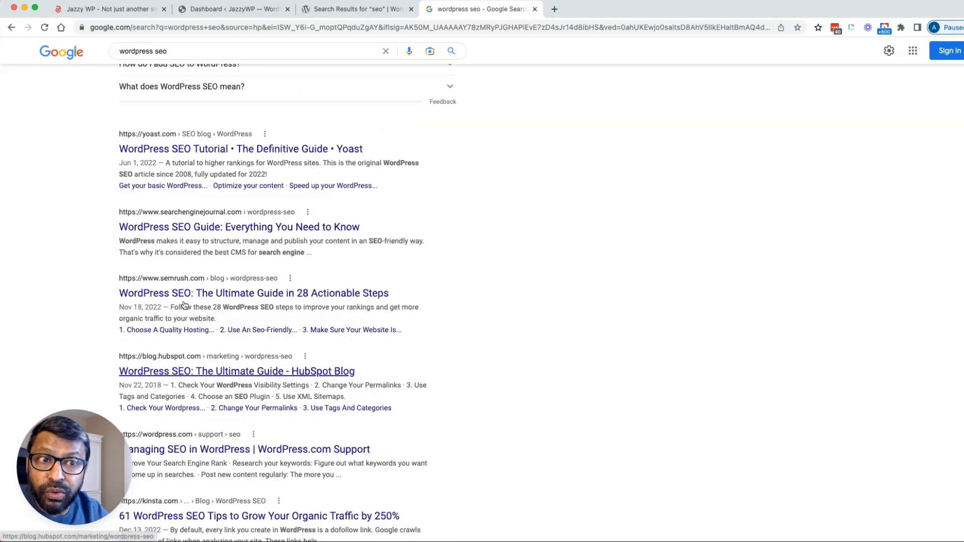
pyautogui.scroll(7, 185, 305)
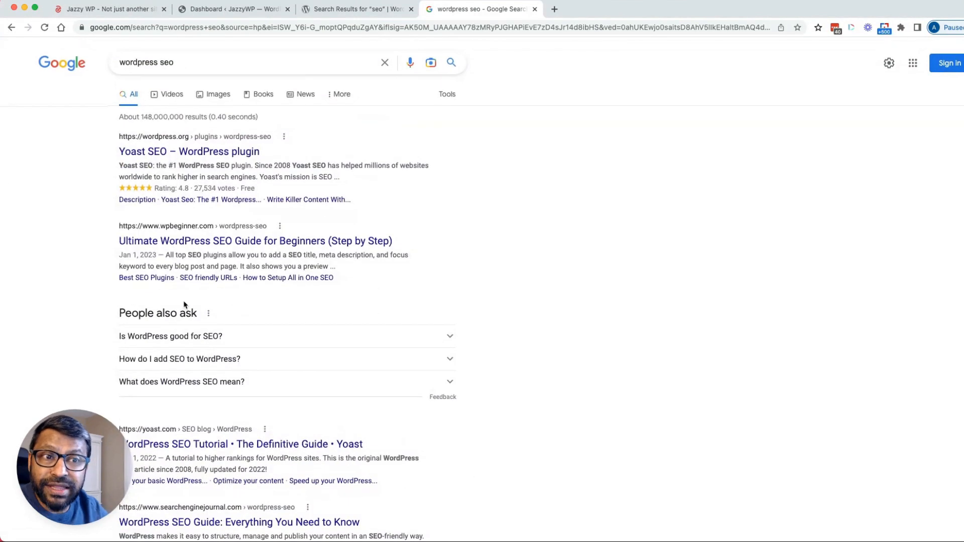
# Step: Start the SEOPress setup wizard from the JazzyWP admin and continue to the Your site page without importing metadata
pyautogui.click(245, 12)
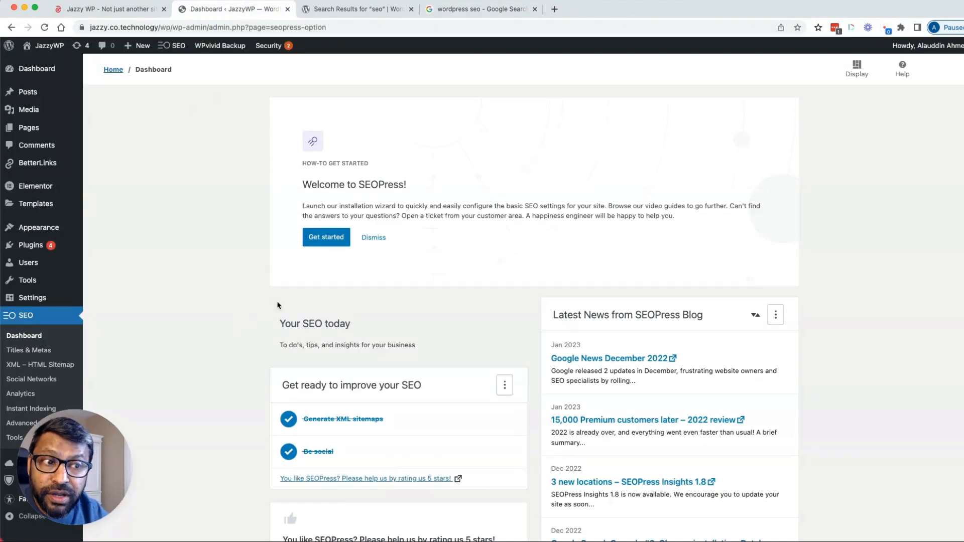
pyautogui.click(332, 241)
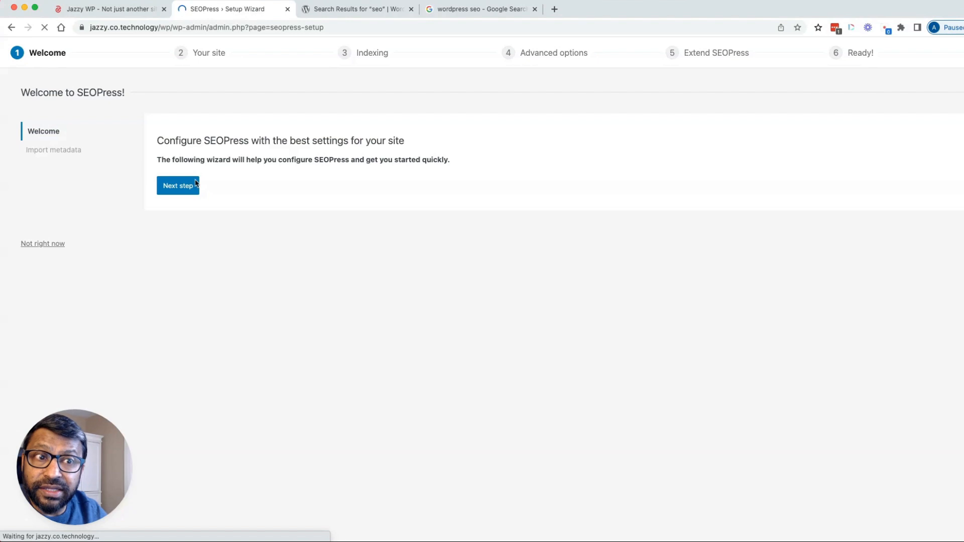
pyautogui.click(176, 192)
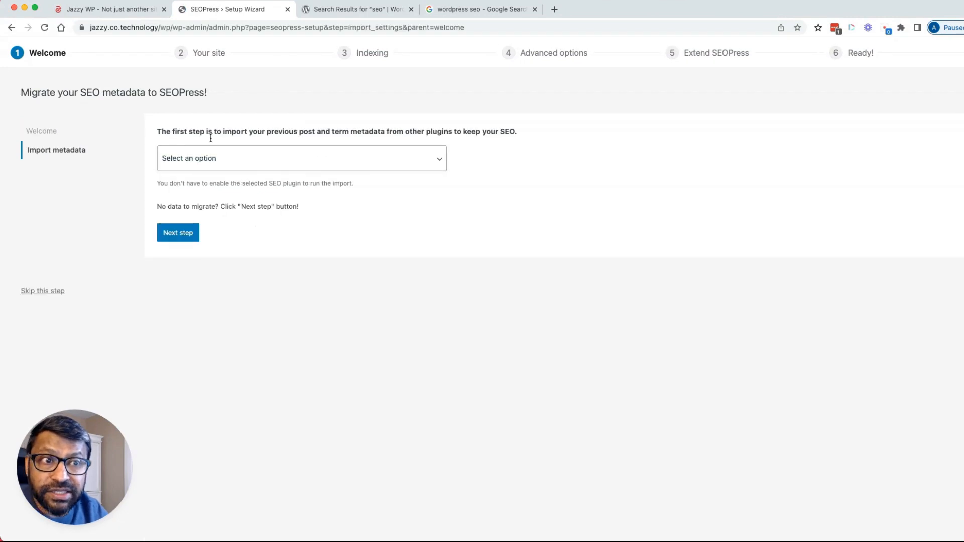
pyautogui.click(218, 160)
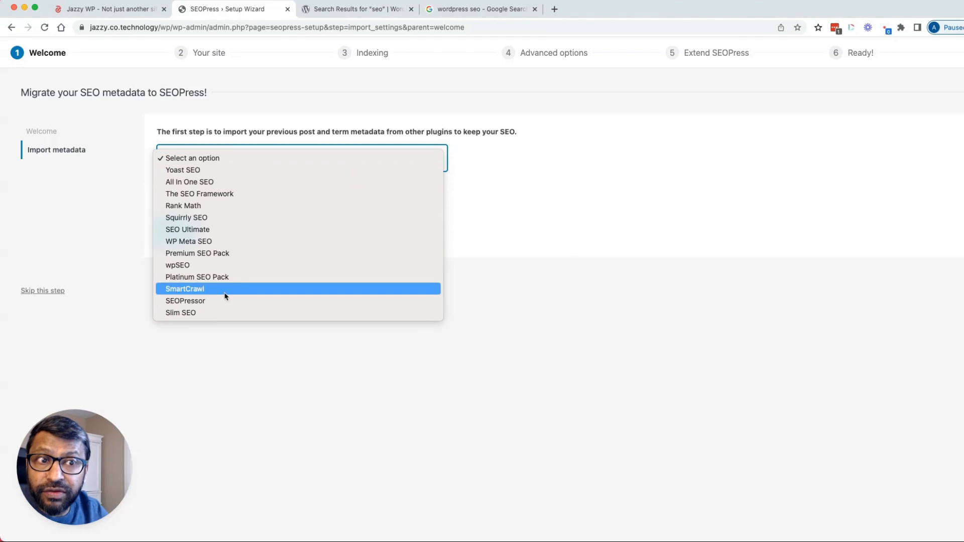
pyautogui.click(551, 209)
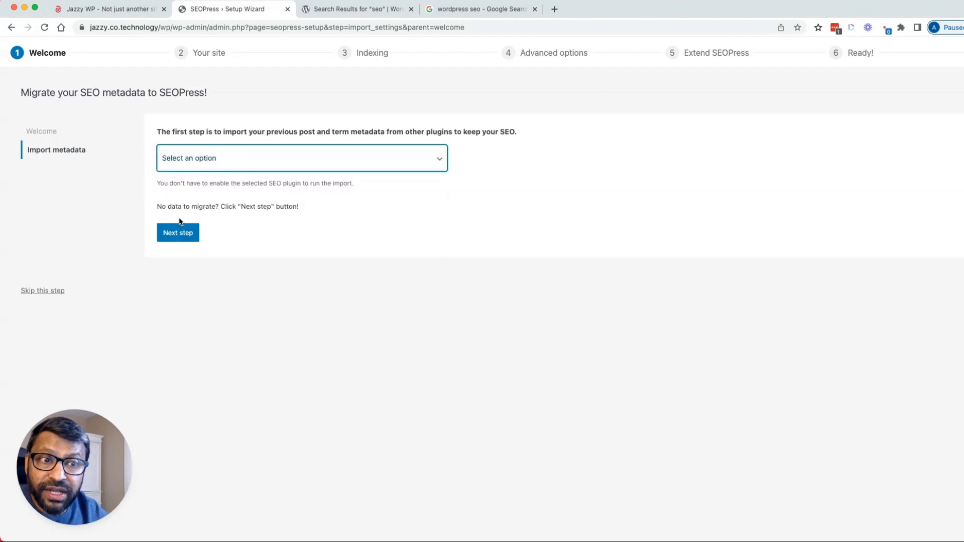
pyautogui.click(184, 238)
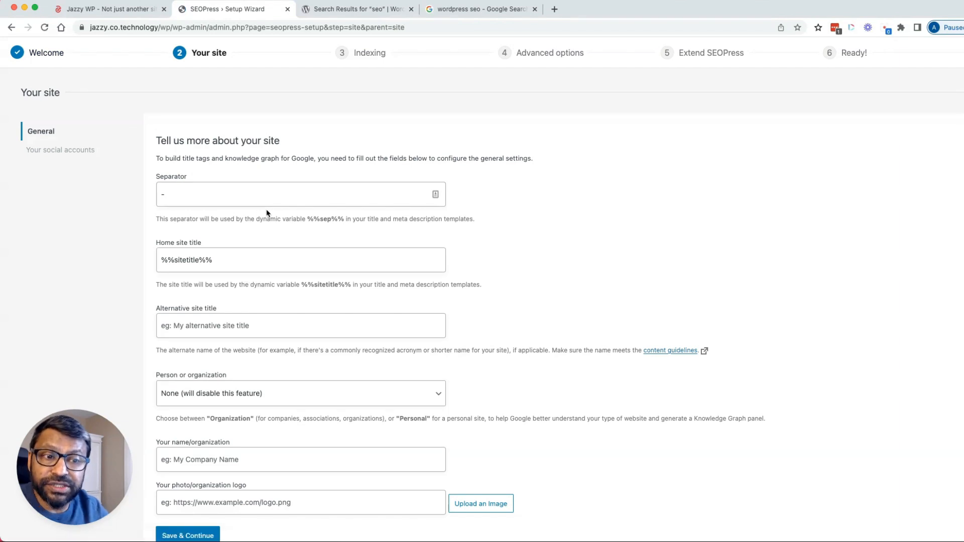
# Step: Load the JazzyWP admin dashboard in the browser tab showing the wordpress.org results, using the wizard's address shortened to end at wp-admin/
pyautogui.scroll(-1, 245, 231)
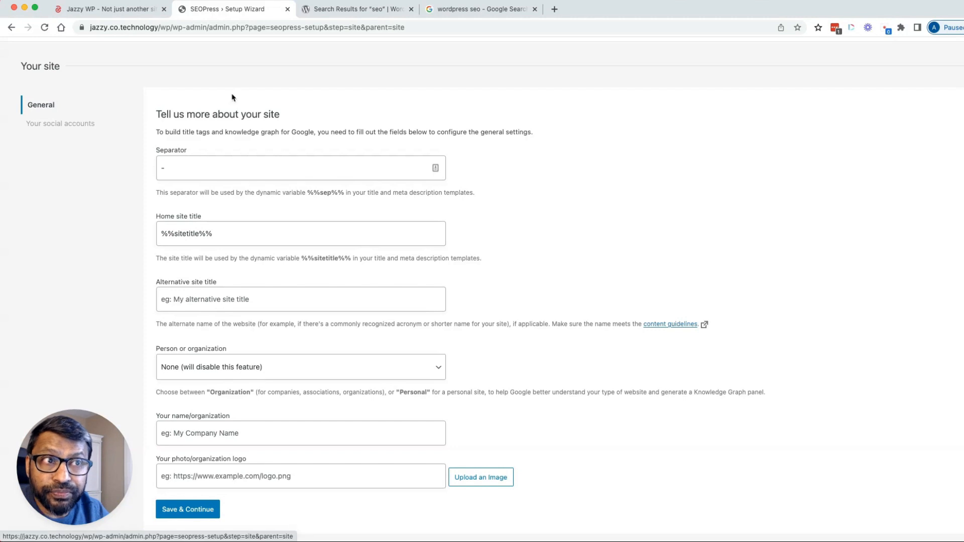
pyautogui.scroll(1, 150, 106)
pyautogui.click(254, 27)
pyautogui.press('super+c')
pyautogui.click(340, 11)
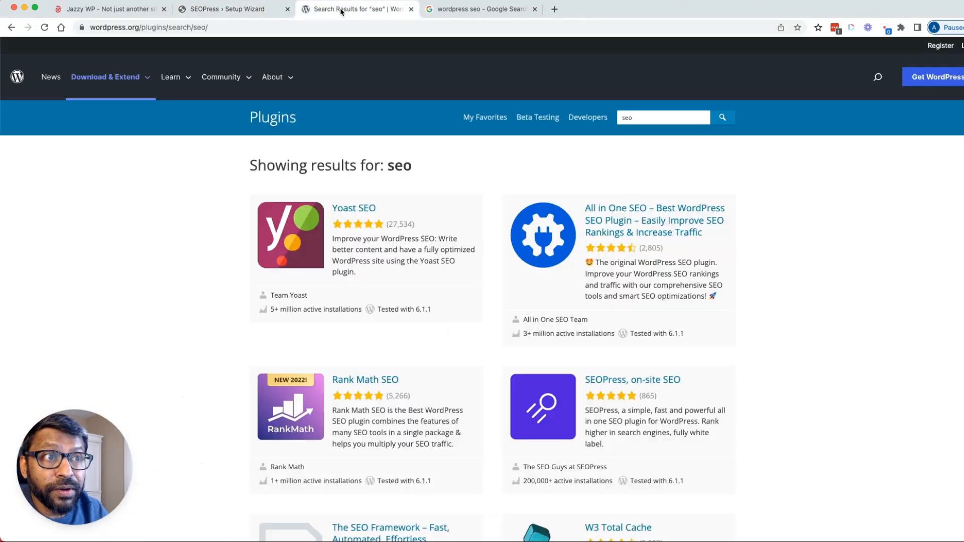
pyautogui.click(297, 25)
pyautogui.press('super+v')
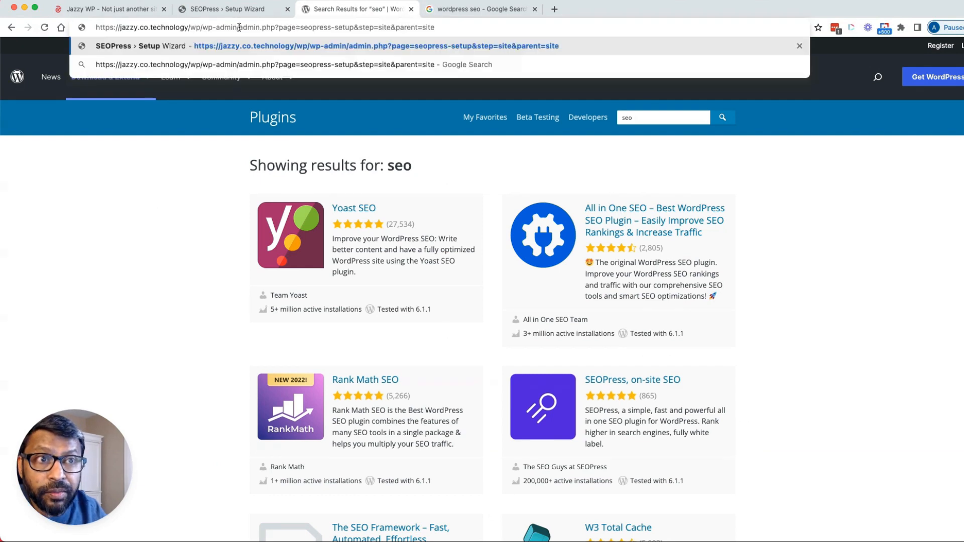
pyautogui.moveTo(238, 27); pyautogui.dragTo(681, 29)
pyautogui.press('BackSpace')
pyautogui.press('Return')
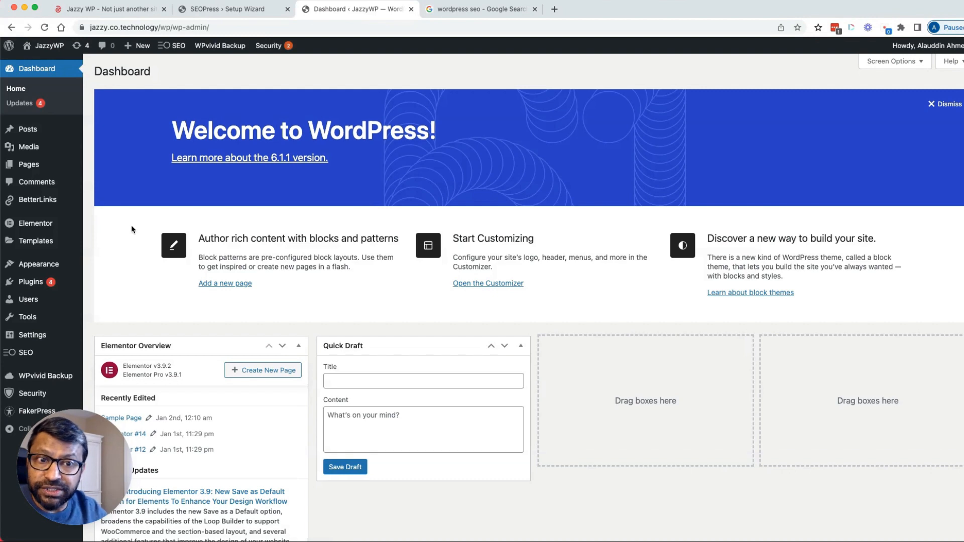
# Step: Compare the Site Title in the JazzyWP General Settings with the Home site title field in the SEOPress setup wizard
pyautogui.click(43, 339)
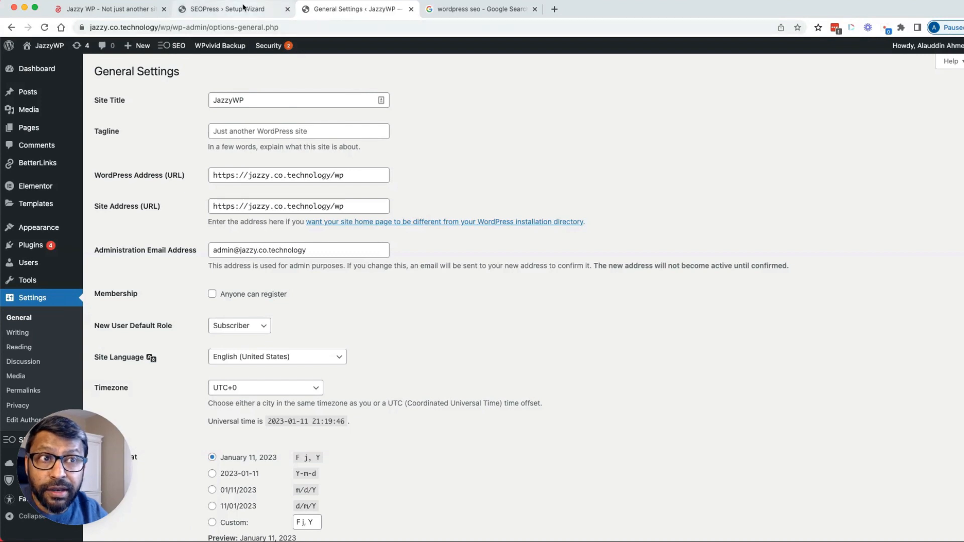
pyautogui.click(226, 9)
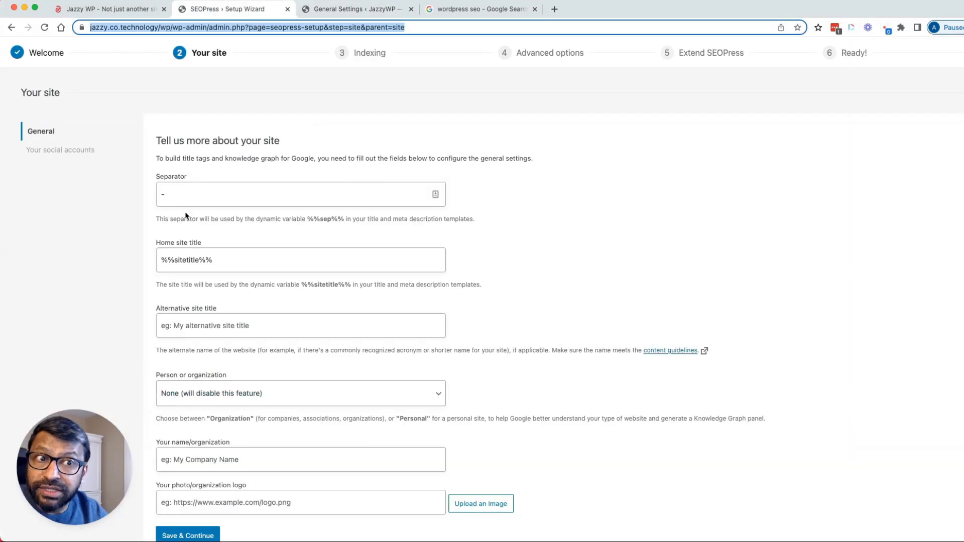
pyautogui.click(209, 260)
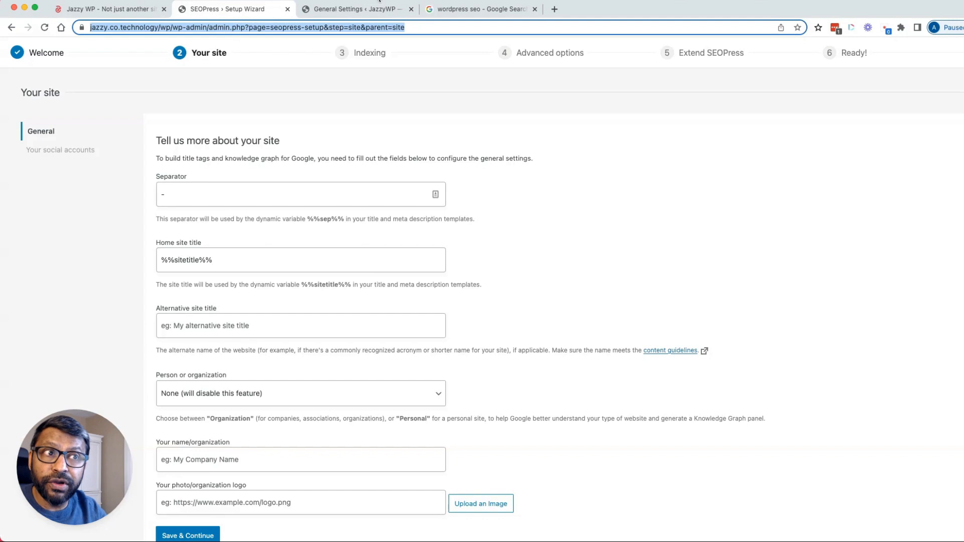
pyautogui.click(358, 9)
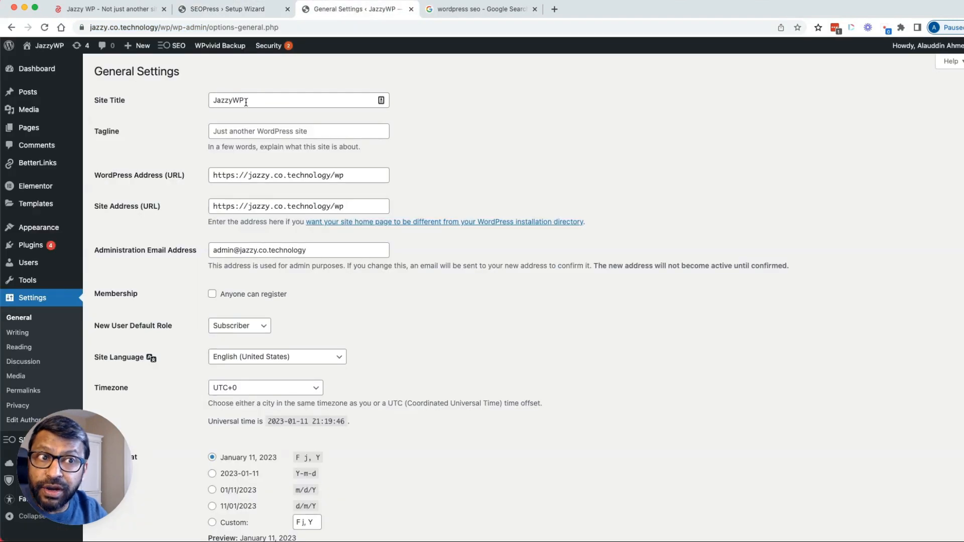
pyautogui.click(226, 9)
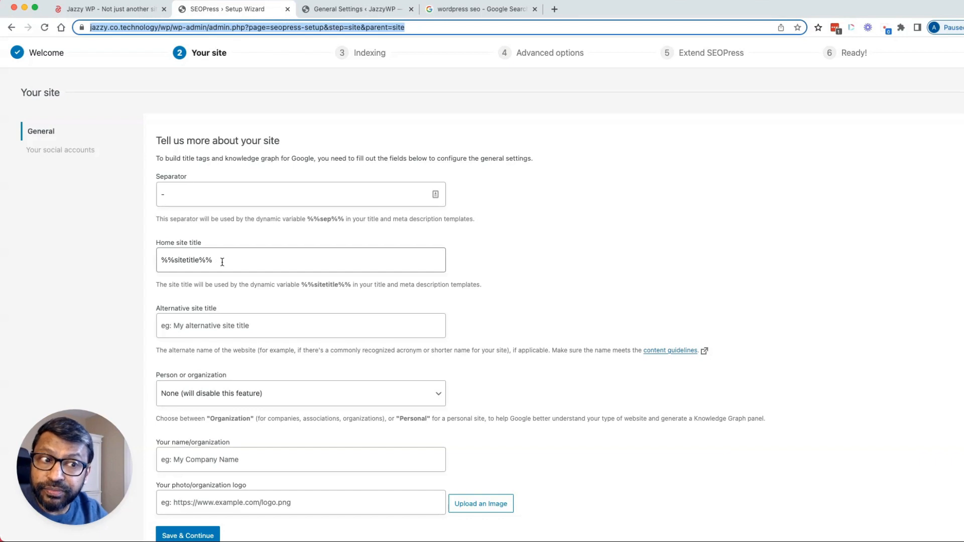
pyautogui.click(352, 12)
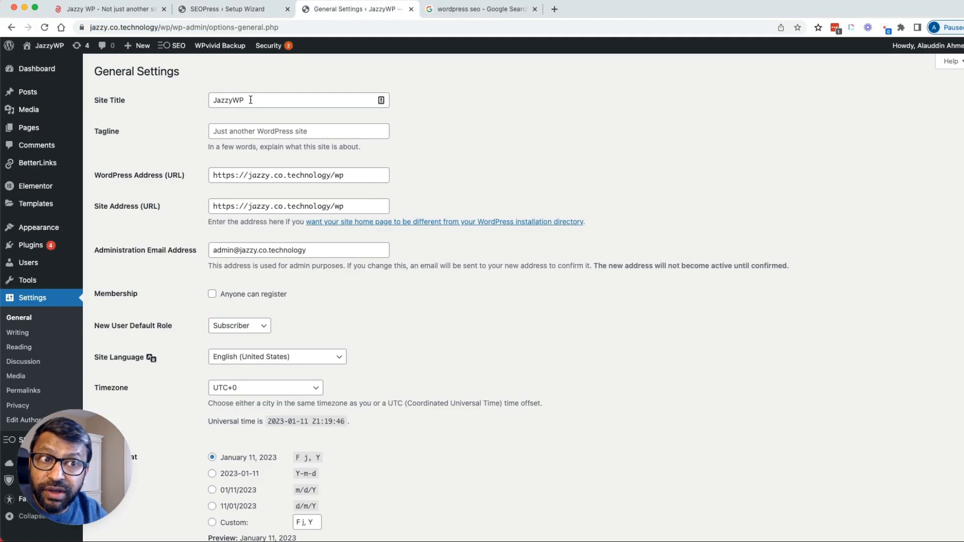
pyautogui.click(228, 9)
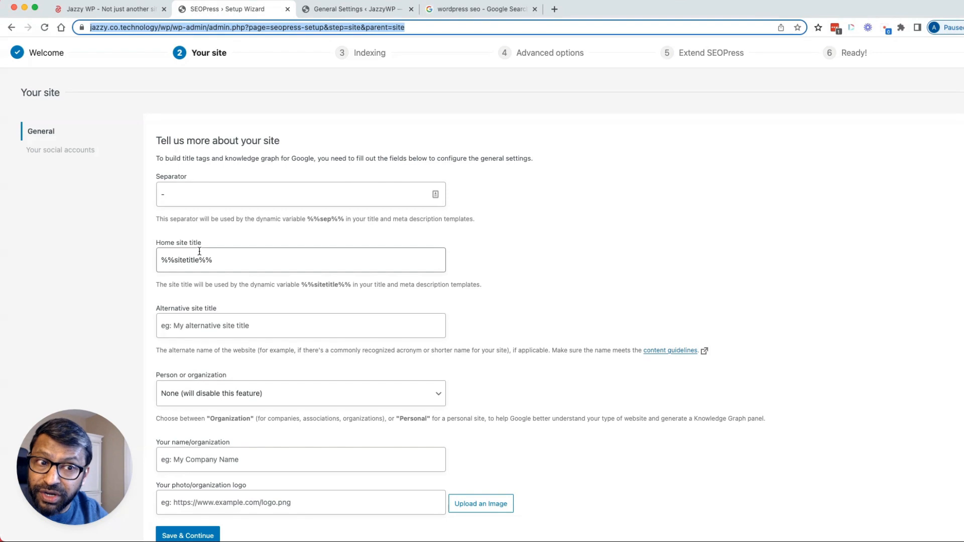
# Step: Set the site's type to Organization and its name to Jazzy Marketing, saving with the logo and social accounts left blank
pyautogui.scroll(-3, 211, 256)
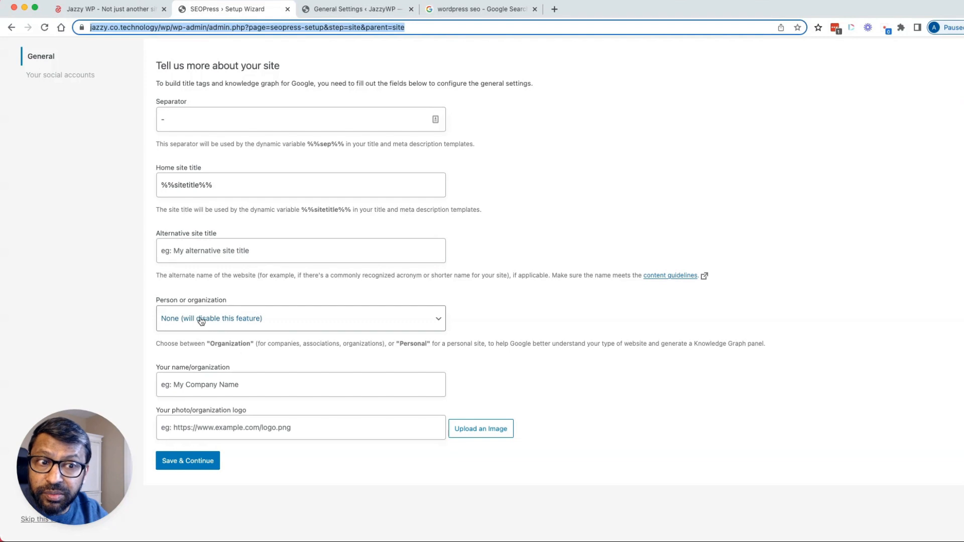
pyautogui.click(275, 318)
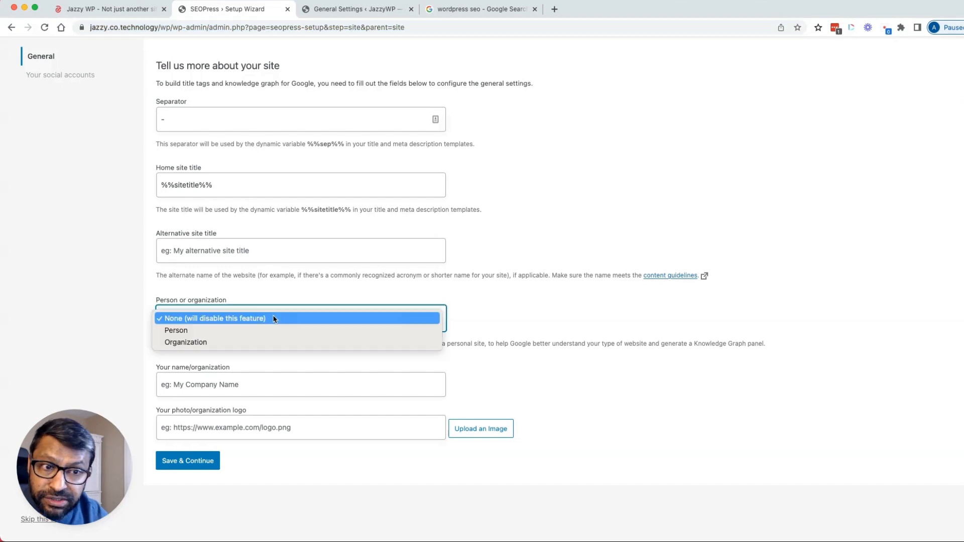
pyautogui.click(214, 344)
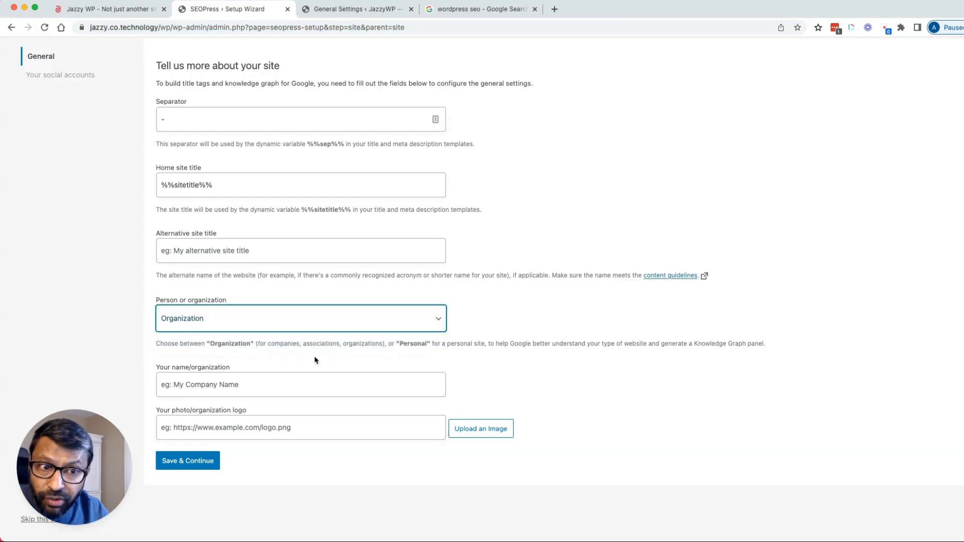
pyautogui.click(243, 386)
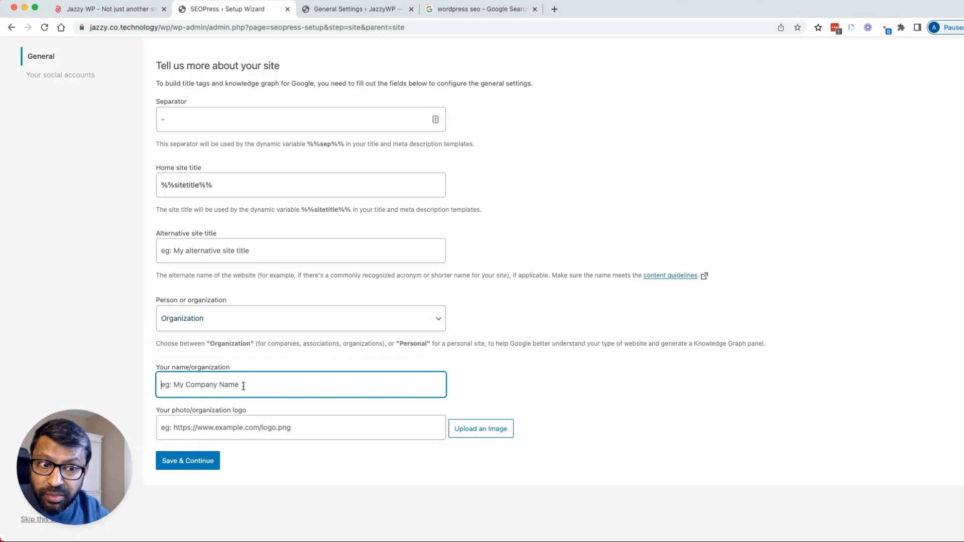
pyautogui.write('Jazzy Marketing')
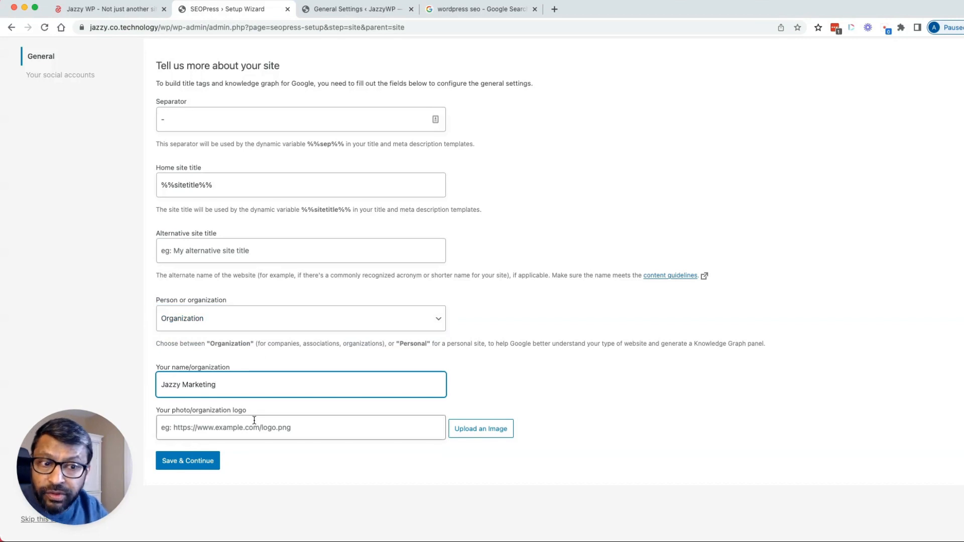
pyautogui.click(239, 428)
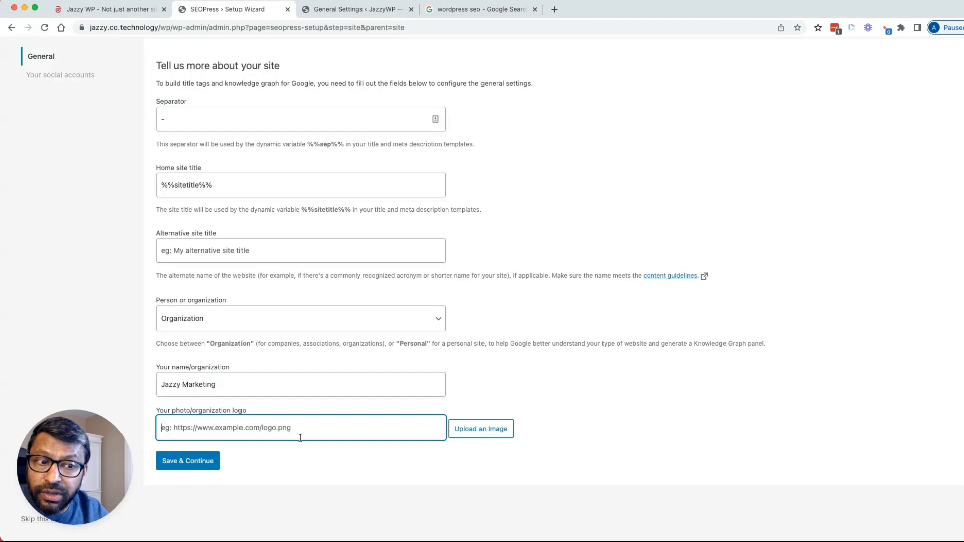
pyautogui.click(180, 466)
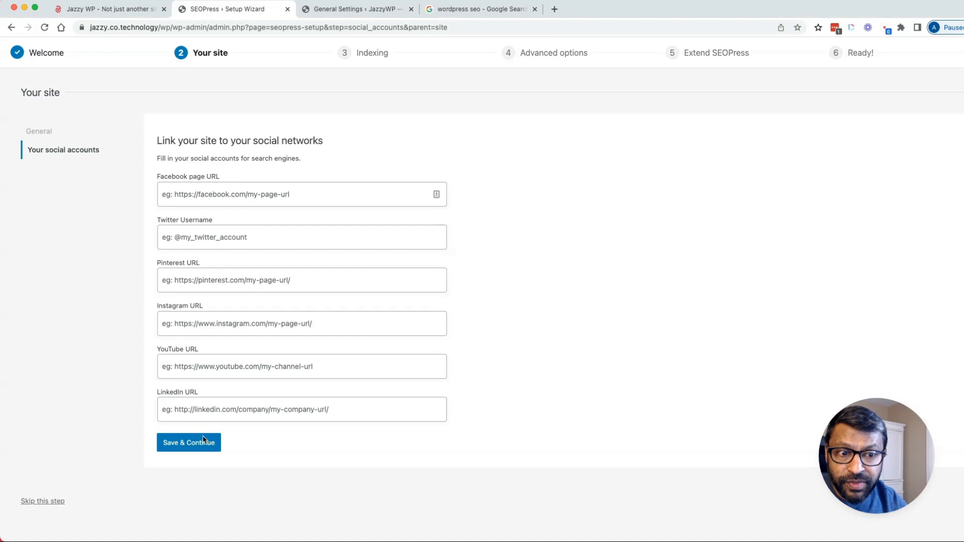
pyautogui.click(192, 448)
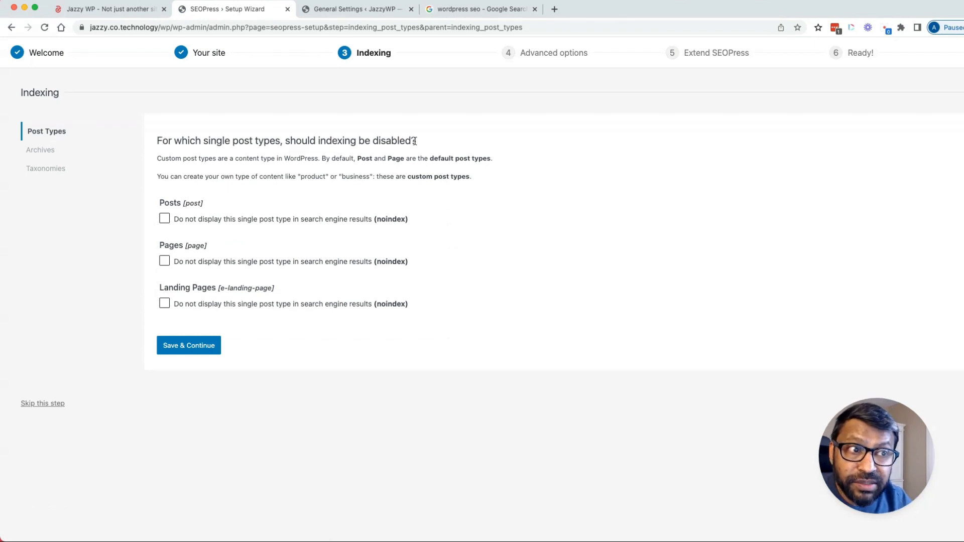
# Step: Exclude the Landing Pages single post type from search engine results with noindex and save the wizard page
pyautogui.moveTo(417, 141); pyautogui.dragTo(378, 141)
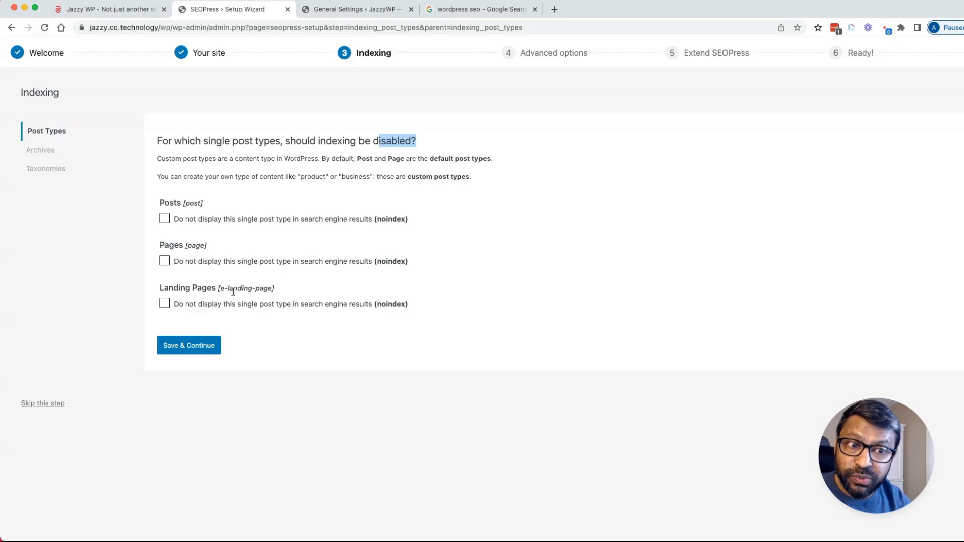
pyautogui.click(164, 304)
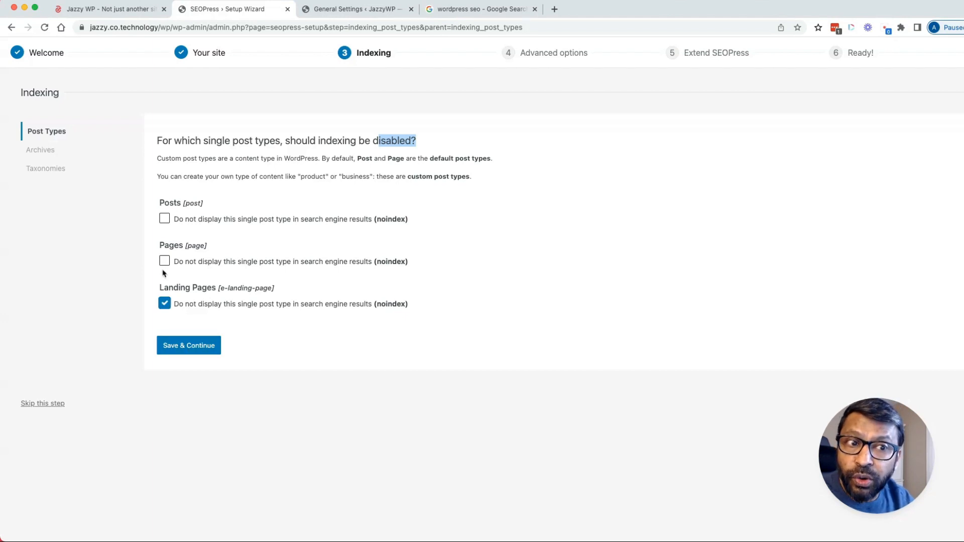
pyautogui.click(183, 353)
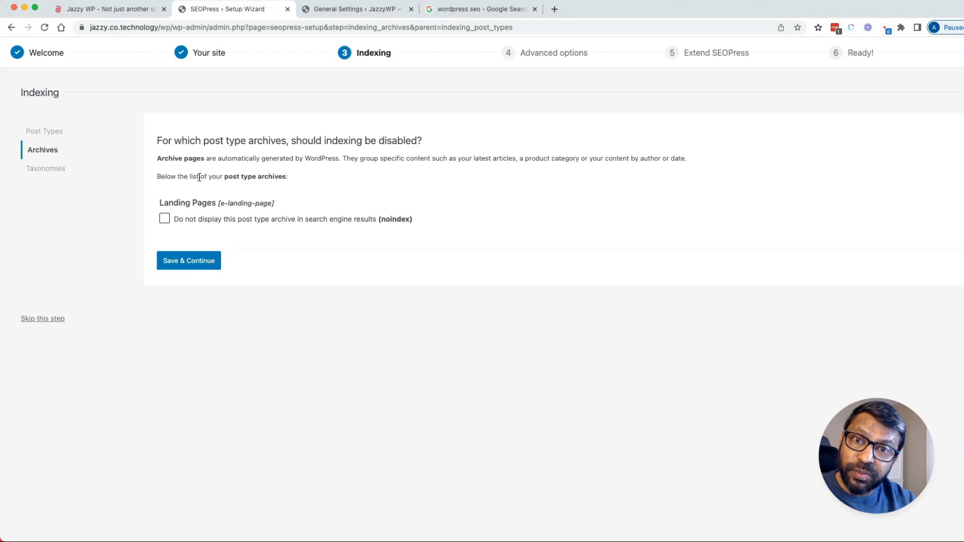
# Step: Apply noindex to the Landing Pages post type archive and the Tags taxonomy archive, saving both Indexing pages
pyautogui.click(163, 220)
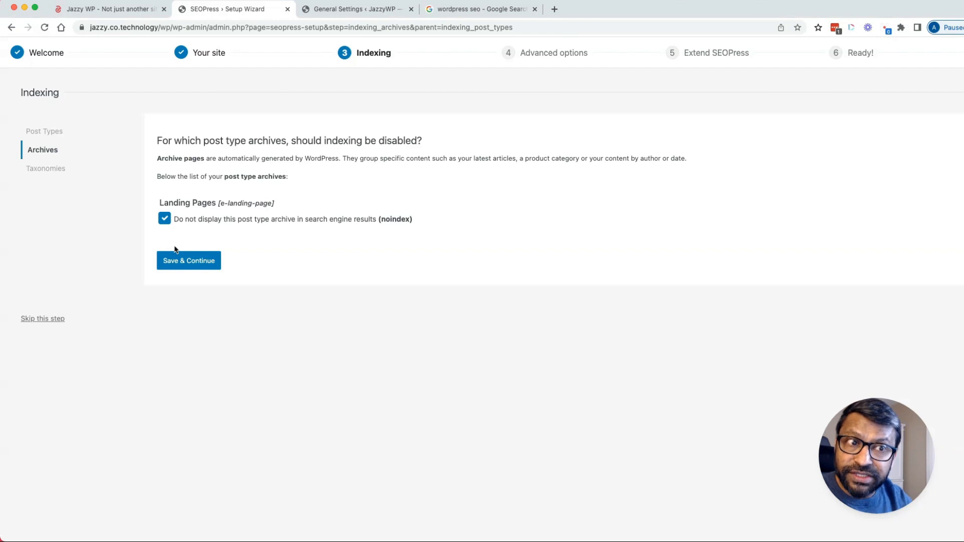
pyautogui.click(181, 266)
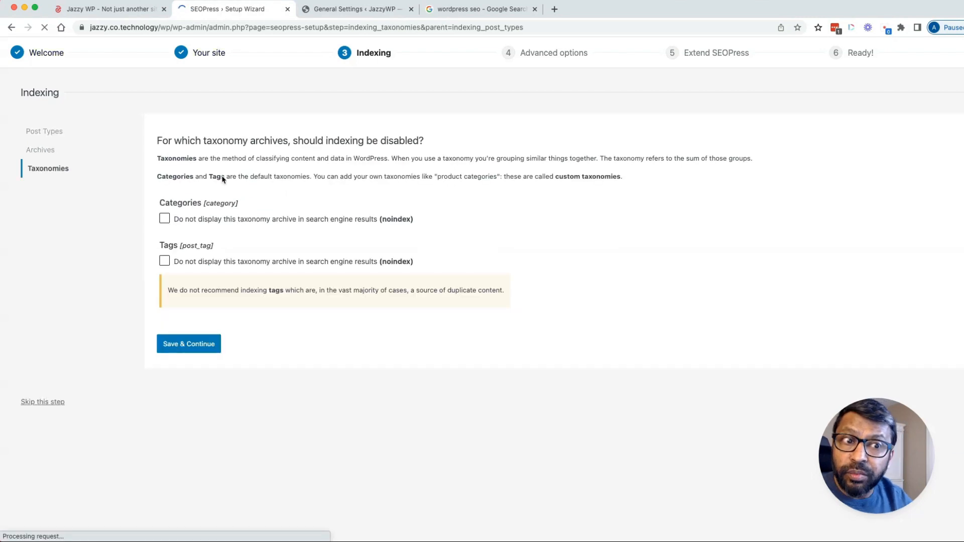
pyautogui.click(165, 262)
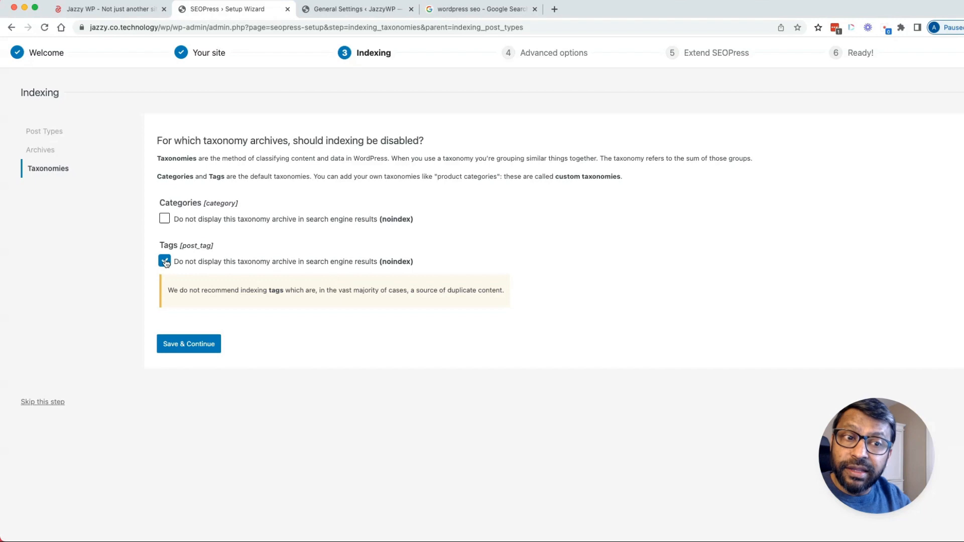
pyautogui.click(196, 350)
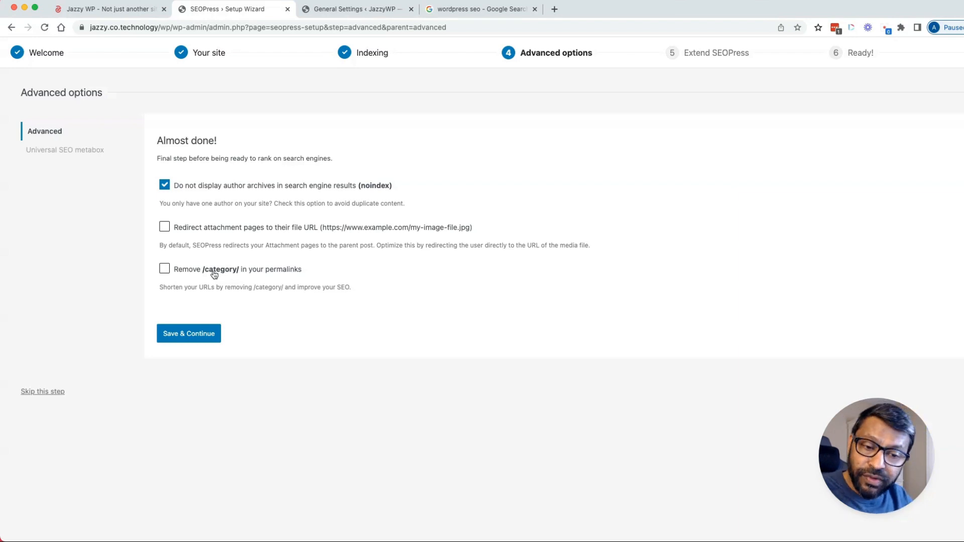
# Step: Save the Advanced options without changes, enable the universal SEO metabox and continue to the Extend SEOPress page
pyautogui.click(191, 334)
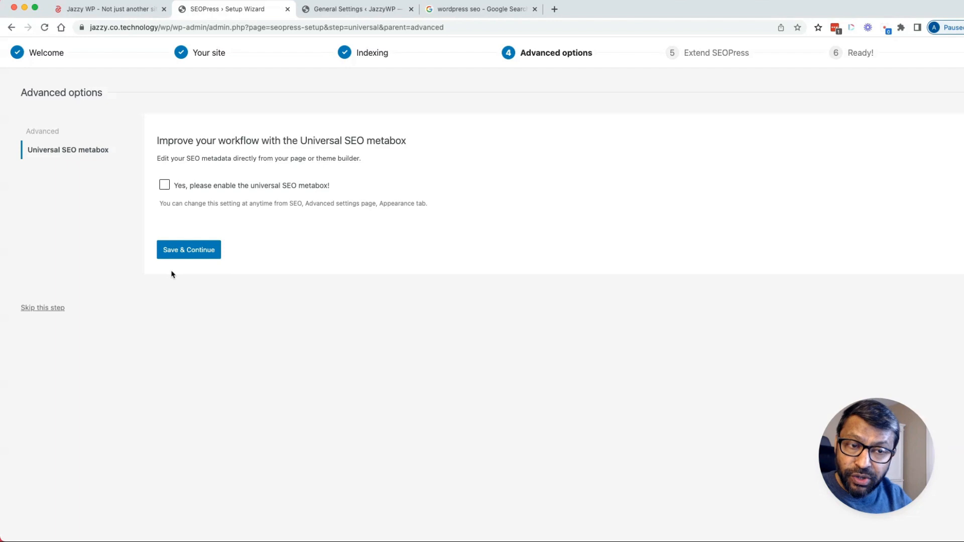
pyautogui.click(164, 185)
pyautogui.click(198, 253)
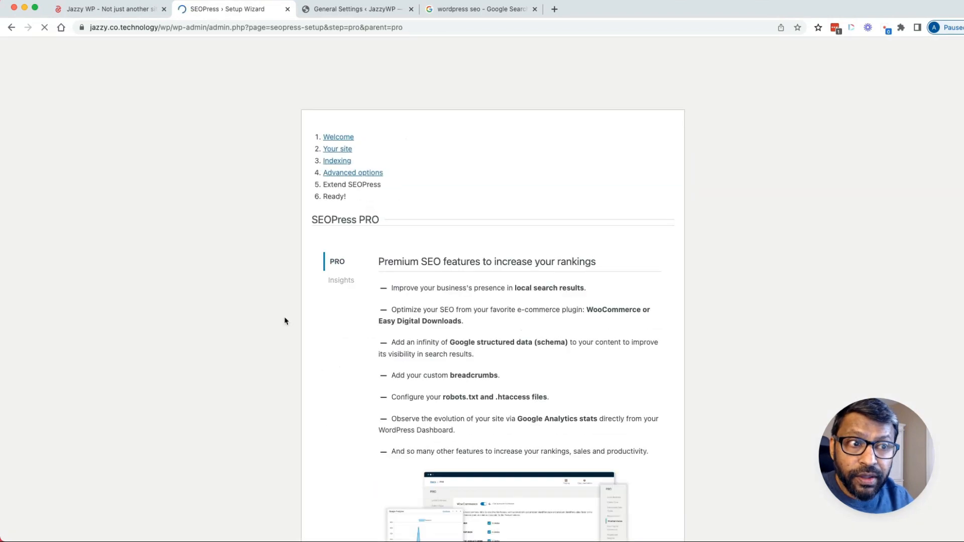
# Step: Skip the SEOPress PRO and SEOPress Insights offers and return to the WordPress dashboard
pyautogui.scroll(-2, 302, 225)
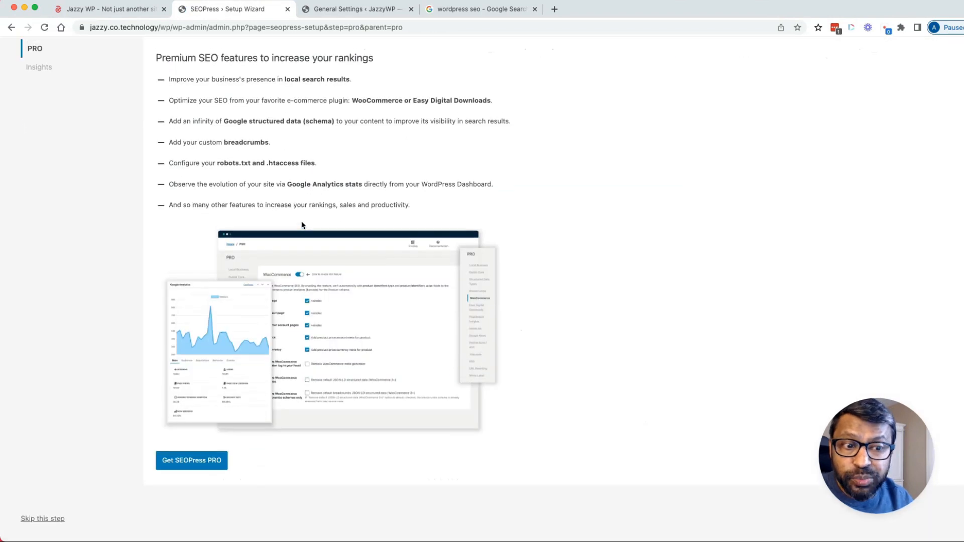
pyautogui.click(40, 522)
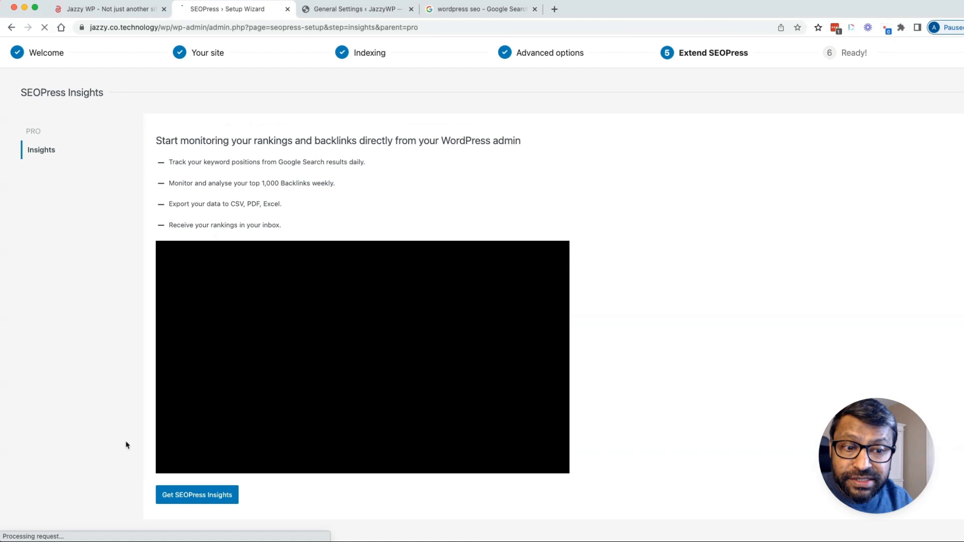
pyautogui.scroll(-2, 127, 444)
pyautogui.click(42, 518)
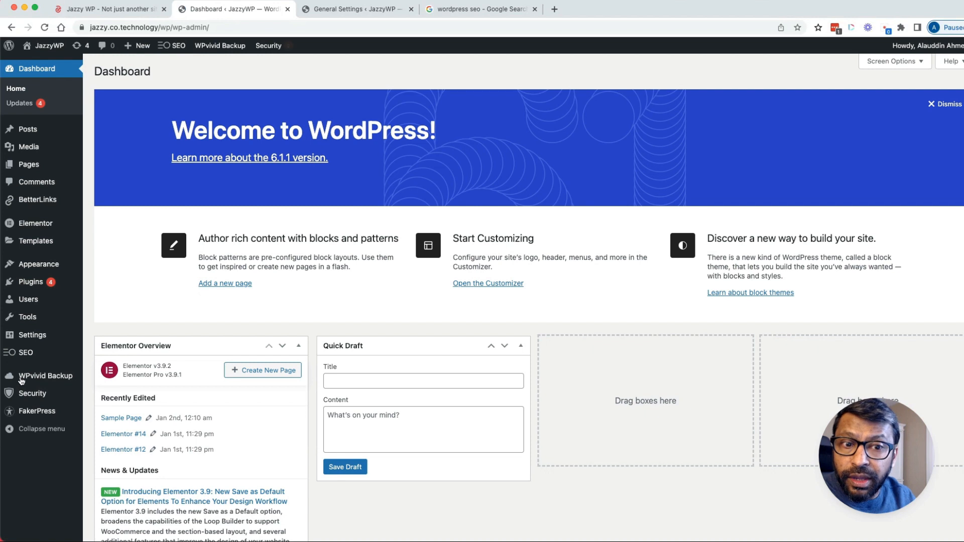
# Step: Open the SEOPress dashboard, look over its content and dismiss the Welcome to SEOPress notice
pyautogui.moveTo(24, 355)
pyautogui.click(107, 355)
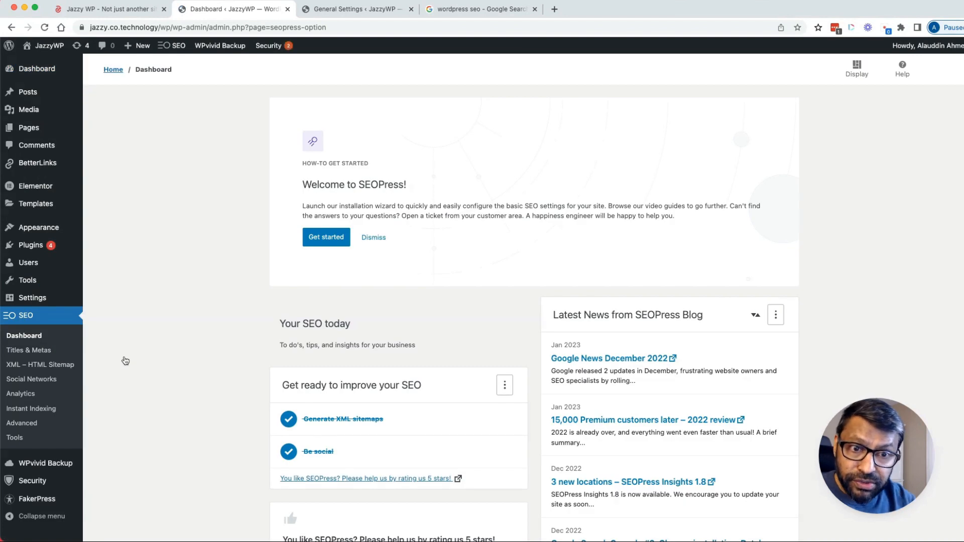
pyautogui.scroll(-3, 126, 360)
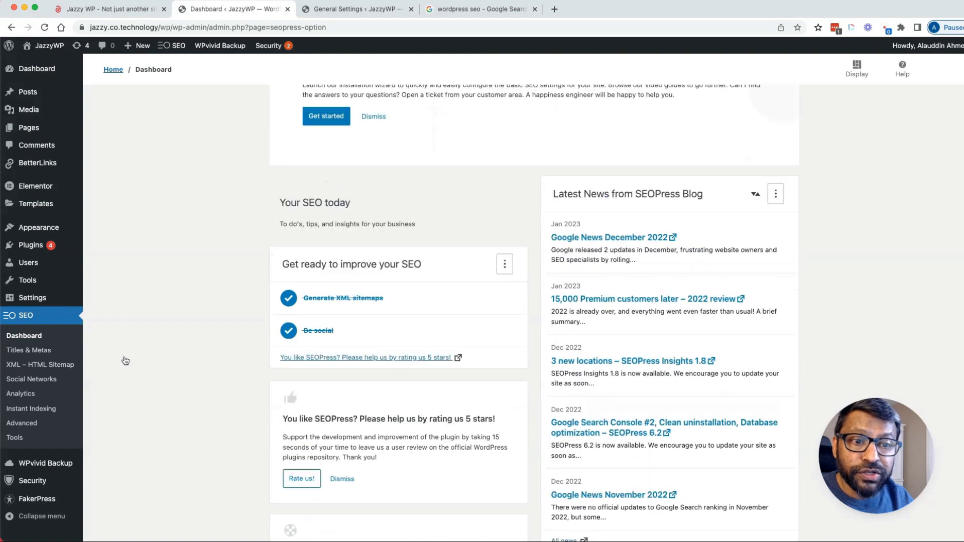
pyautogui.scroll(3, 123, 360)
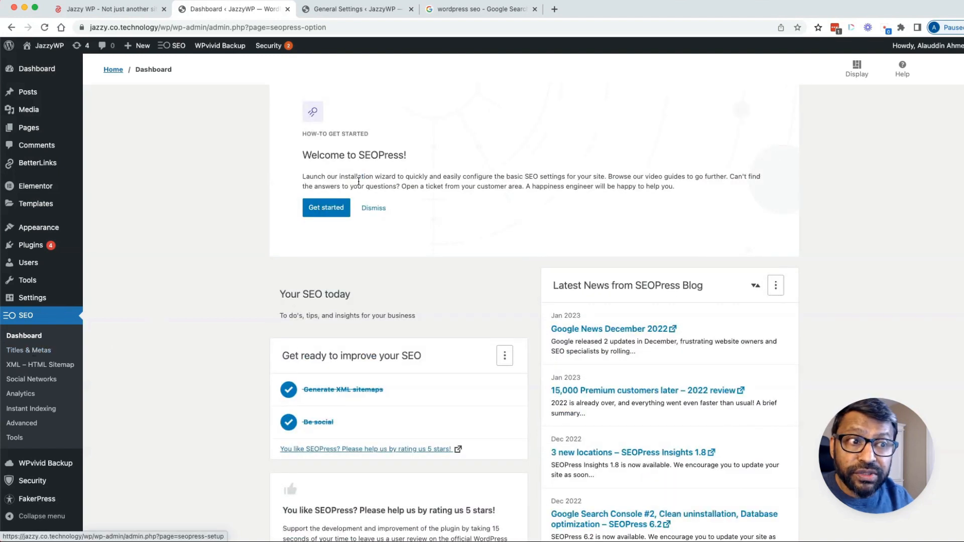
pyautogui.click(379, 209)
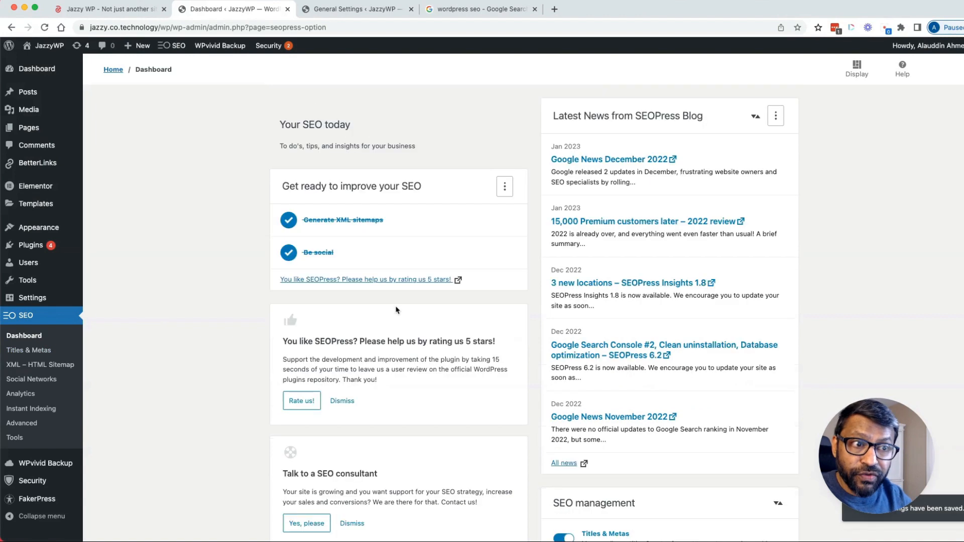
# Step: Open SEOPress's Titles & Metas settings, review the Home section and show the Post Types section
pyautogui.click(29, 351)
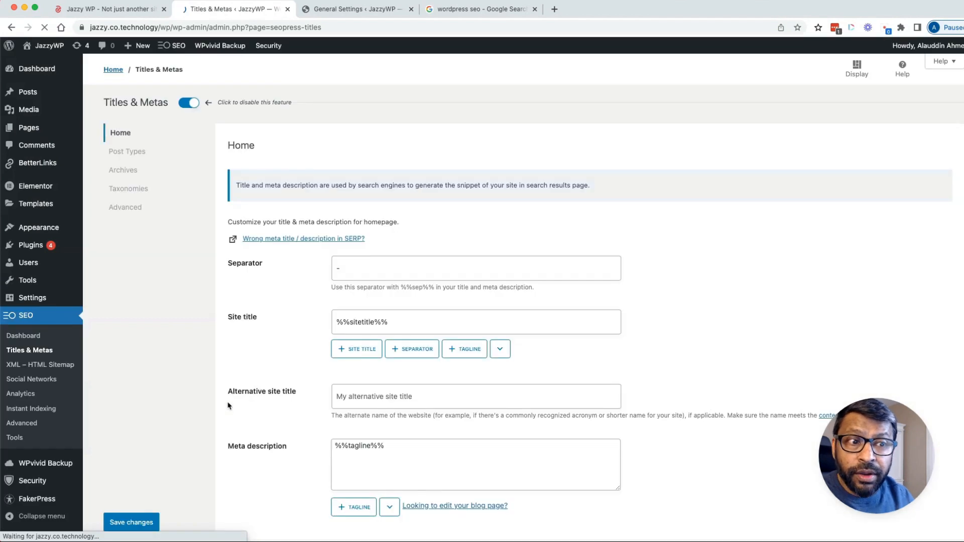
pyautogui.scroll(-4, 340, 304)
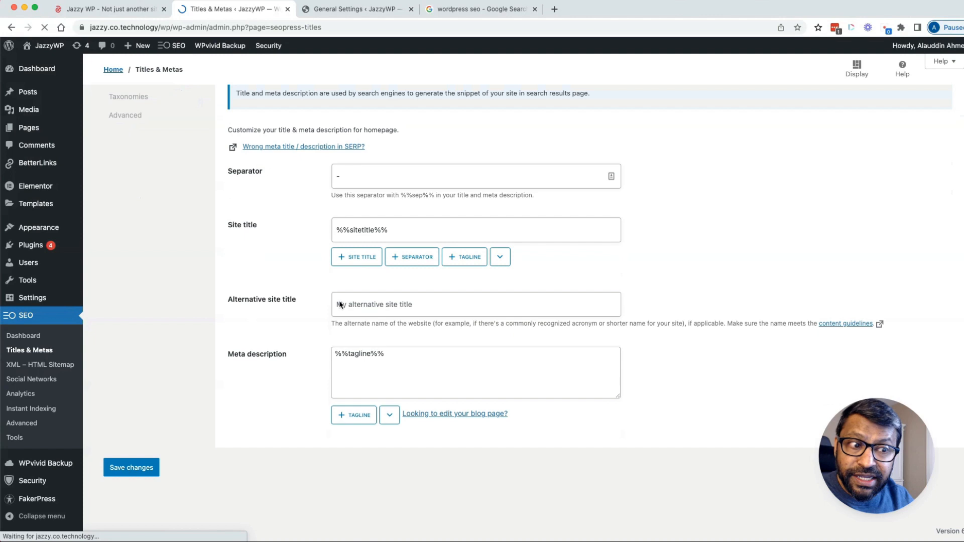
pyautogui.scroll(4, 340, 305)
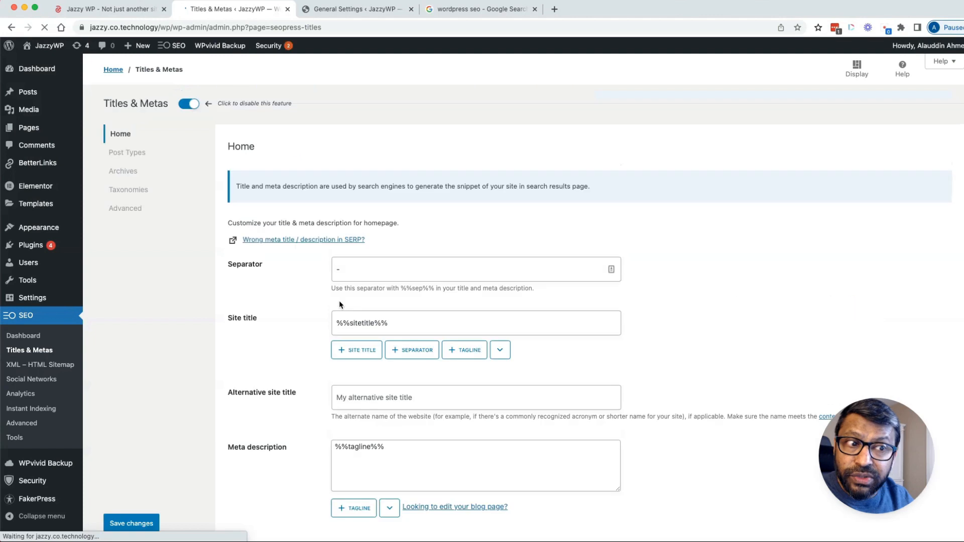
pyautogui.click(141, 155)
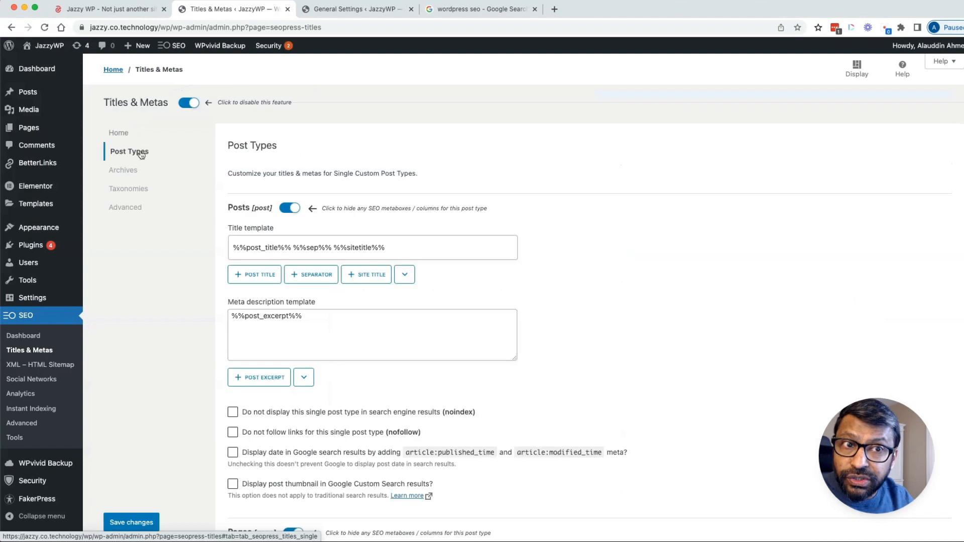
# Step: Review the Archives section of Titles & Metas, covering landing page, author and date archive templates
pyautogui.click(135, 172)
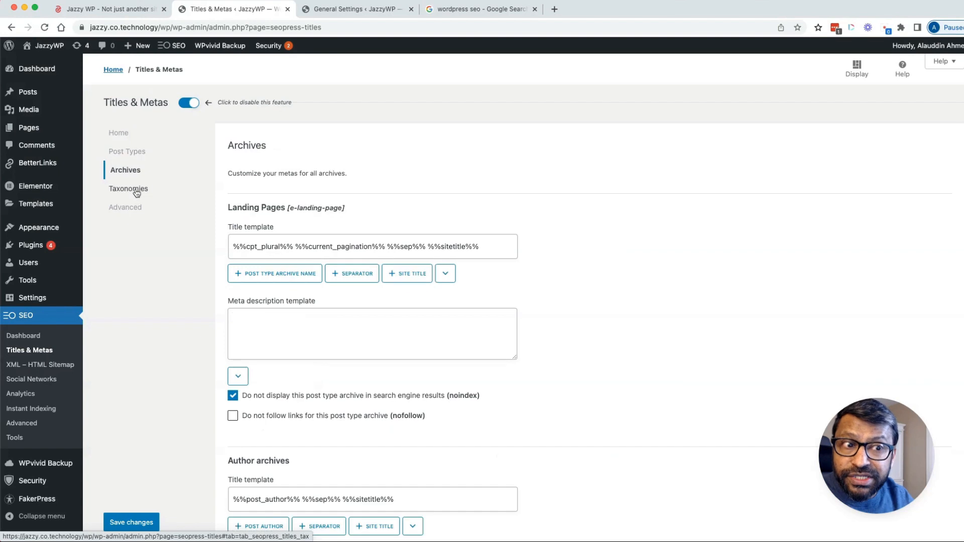
pyautogui.scroll(-9, 244, 221)
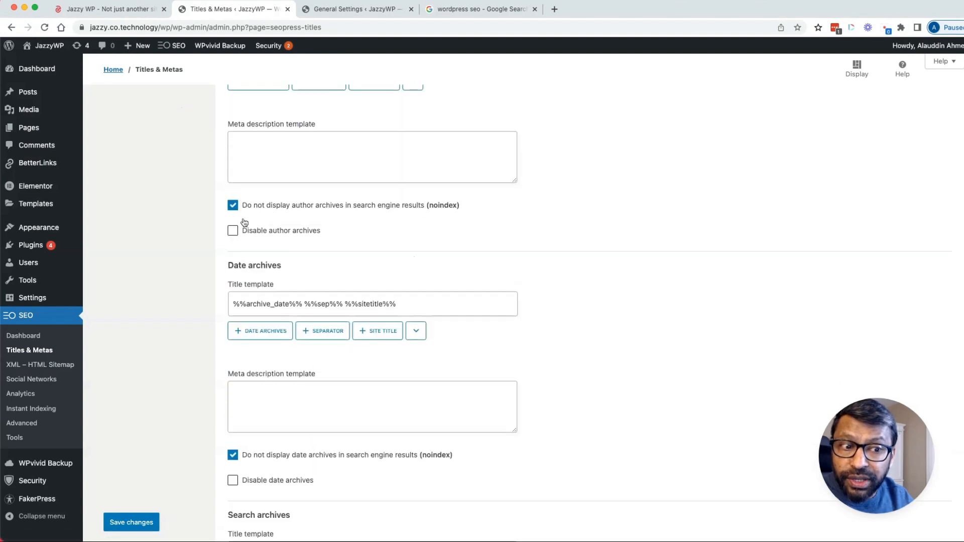
pyautogui.scroll(7, 243, 218)
pyautogui.scroll(1, 242, 218)
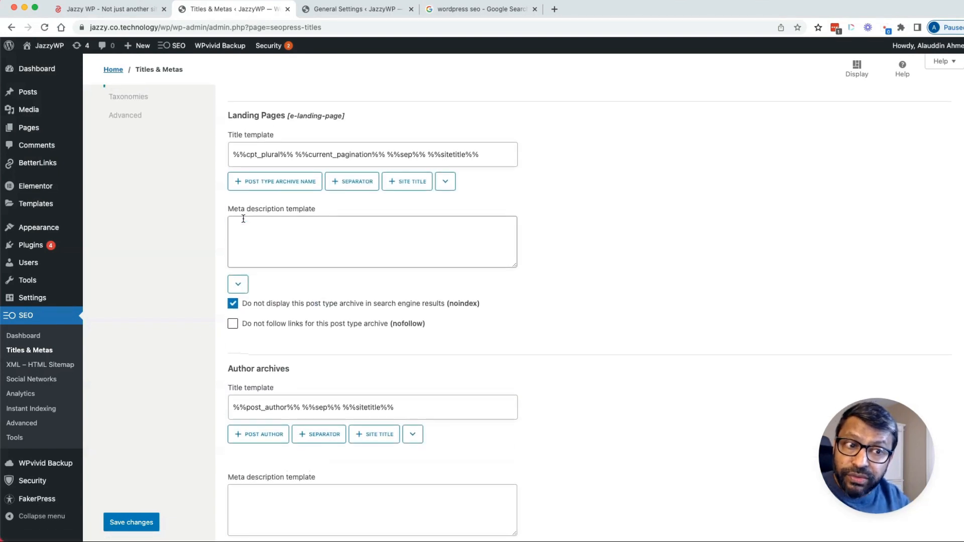
pyautogui.scroll(3, 209, 215)
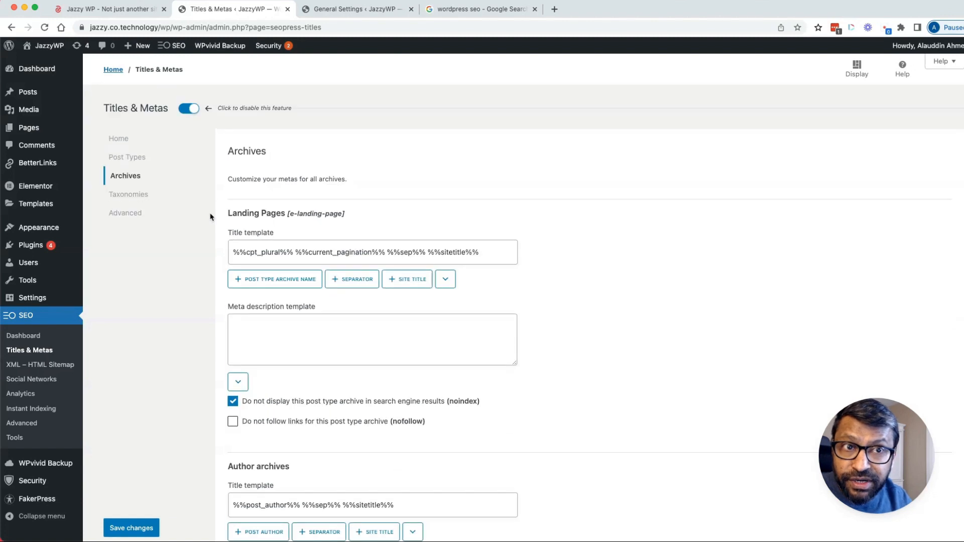
# Step: Show the Taxonomies section and review the title, meta description and noindex options for categories and tags
pyautogui.click(151, 195)
pyautogui.scroll(-3, 276, 289)
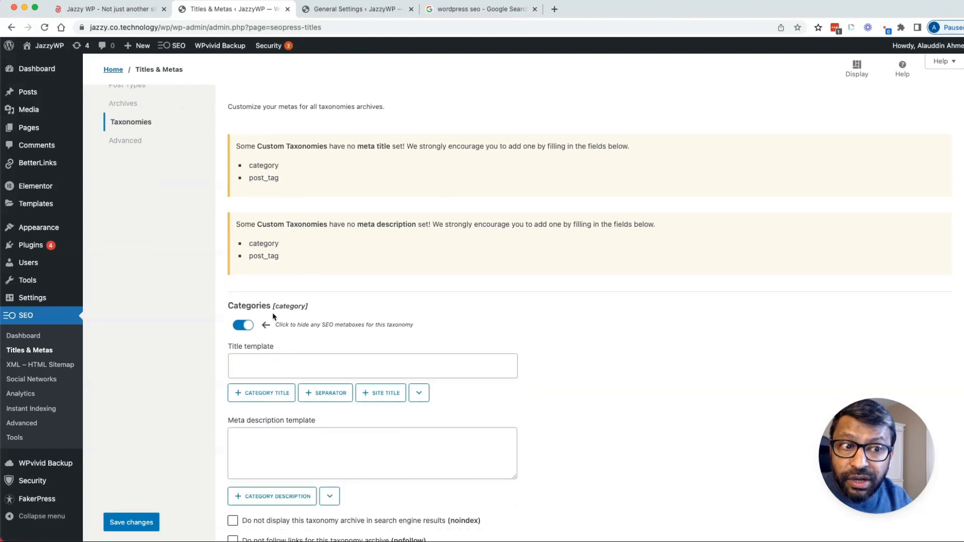
pyautogui.scroll(-6, 253, 324)
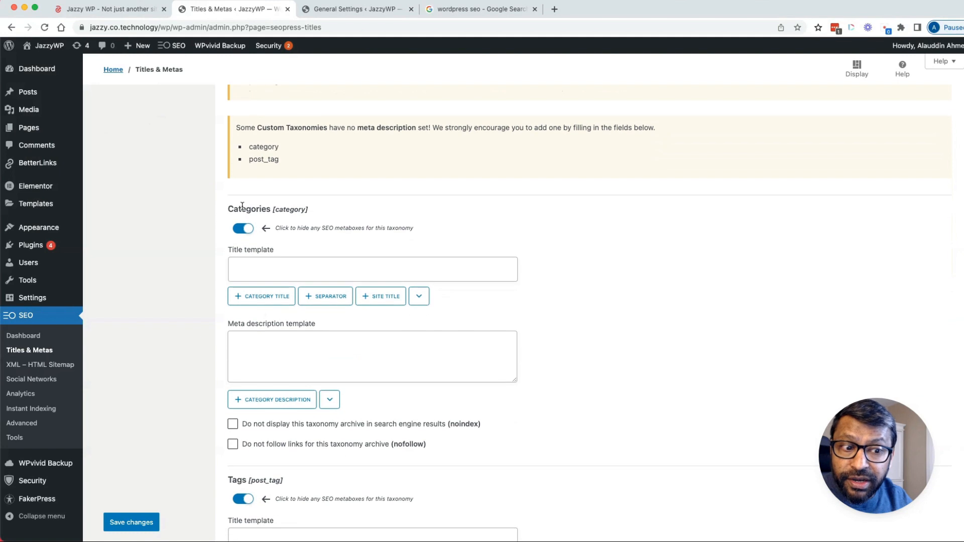
pyautogui.scroll(-4, 242, 206)
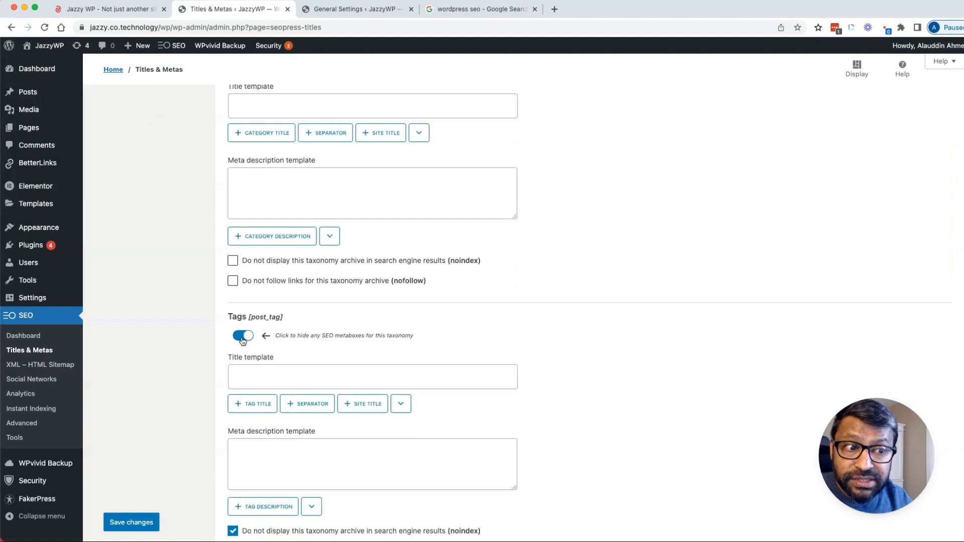
pyautogui.scroll(-5, 240, 344)
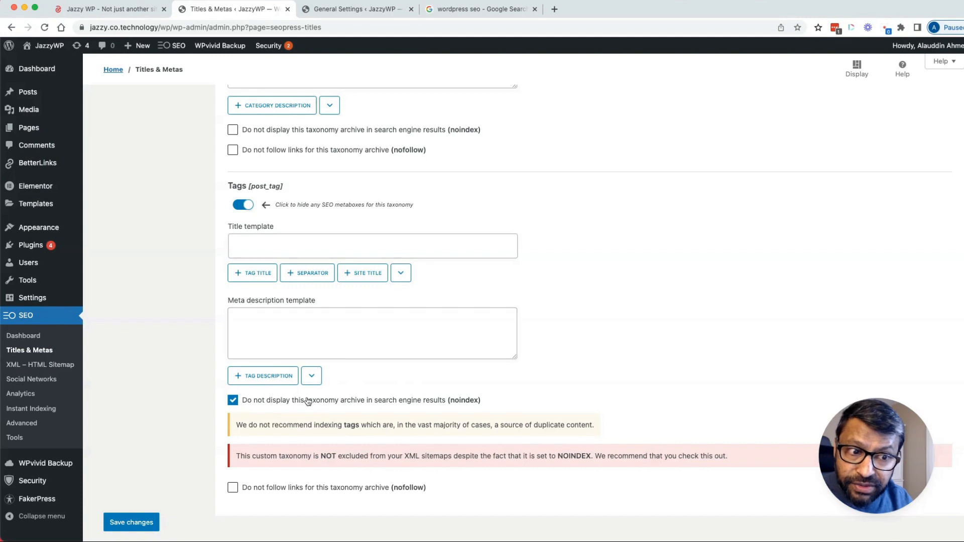
pyautogui.scroll(10, 307, 401)
# Step: Show the Advanced section of Titles & Metas and review its site-wide robots options
pyautogui.click(127, 182)
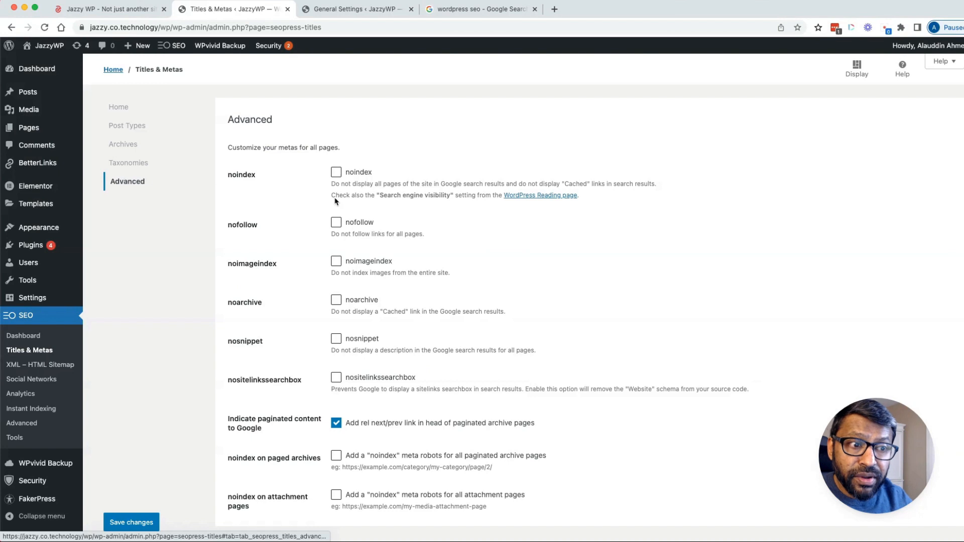
pyautogui.scroll(-3, 329, 317)
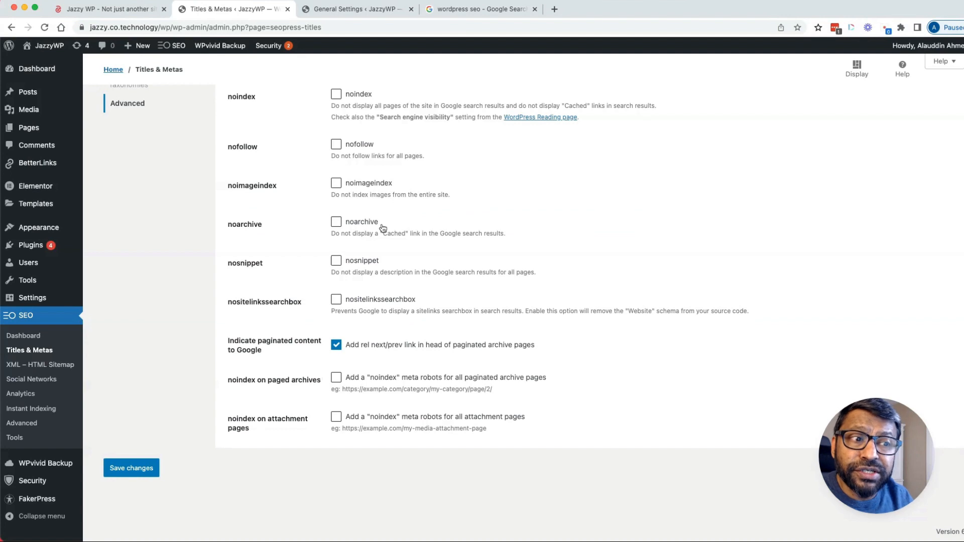
pyautogui.scroll(4, 379, 225)
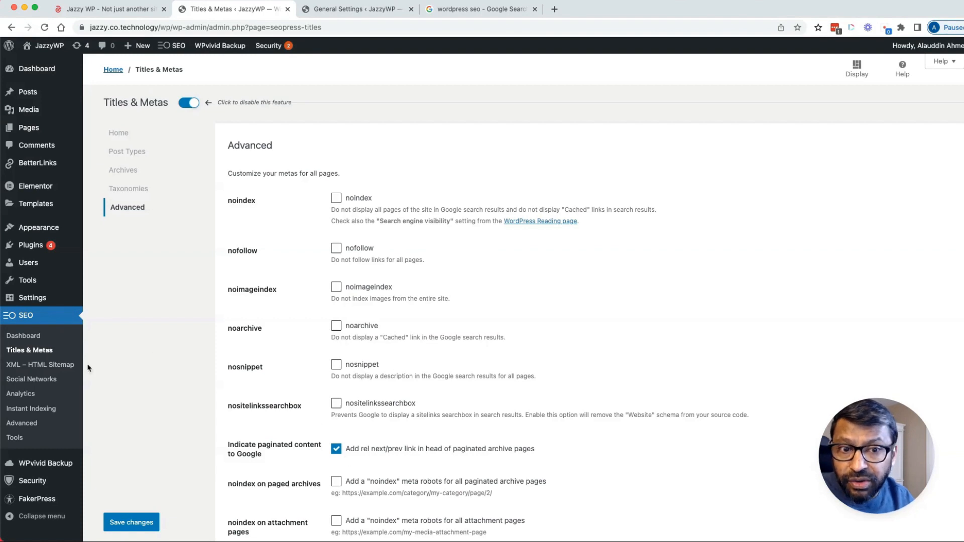
# Step: Open the XML - HTML Sitemap settings and view the sitemaps.xml index in a separate browser tab
pyautogui.click(63, 367)
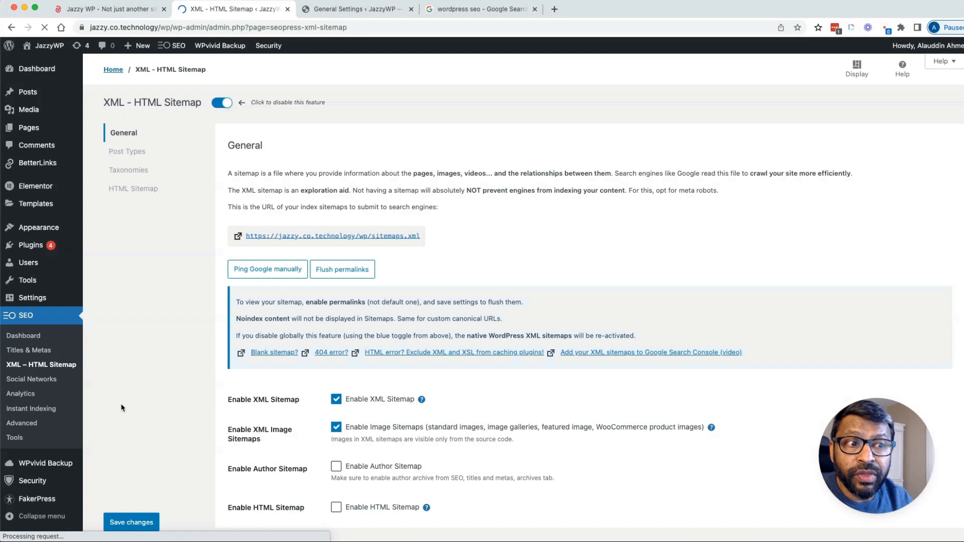
pyautogui.rightClick(376, 240)
pyautogui.click(412, 245)
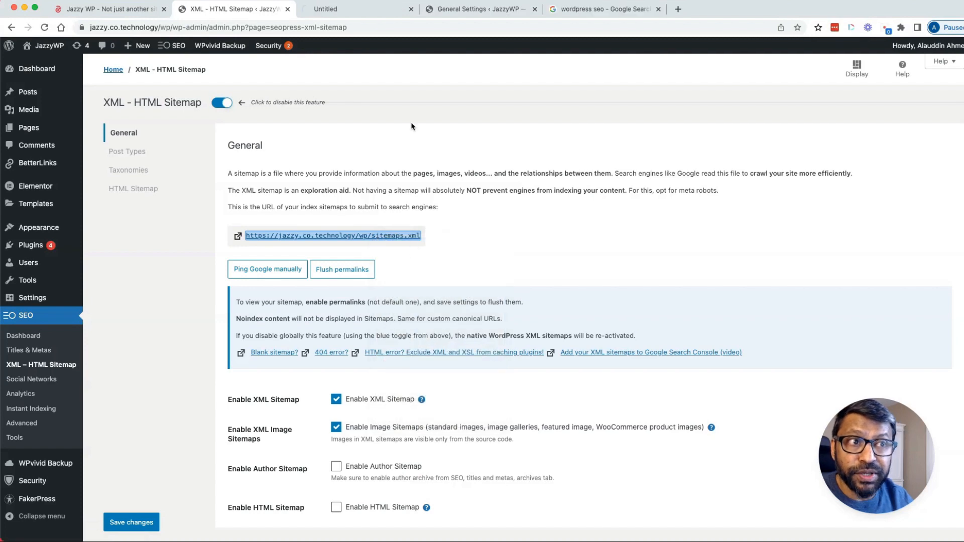
pyautogui.hotkey('ctrl', 'Tab')
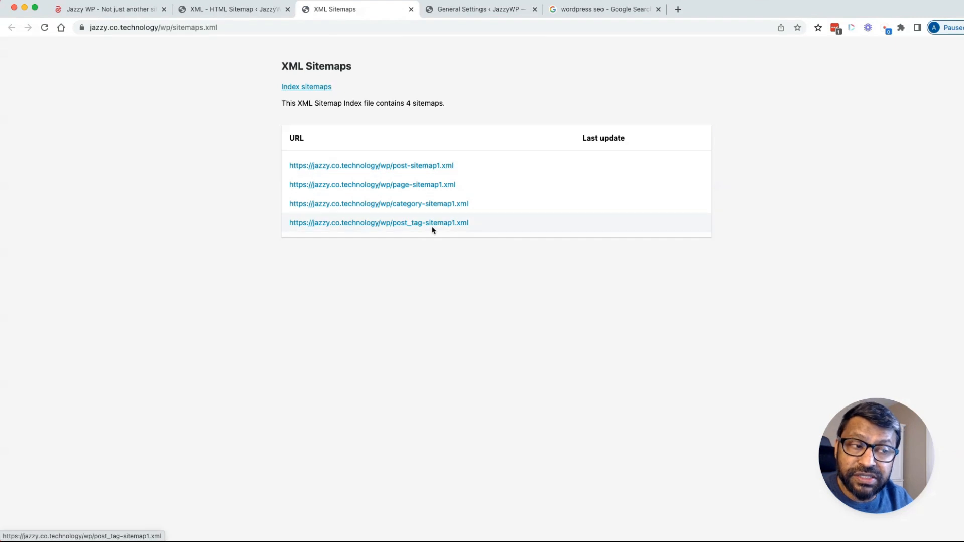
# Step: View post-sitemap1.xml from the sitemap index in a new browser tab, and return to the index
pyautogui.rightClick(426, 171)
pyautogui.click(452, 175)
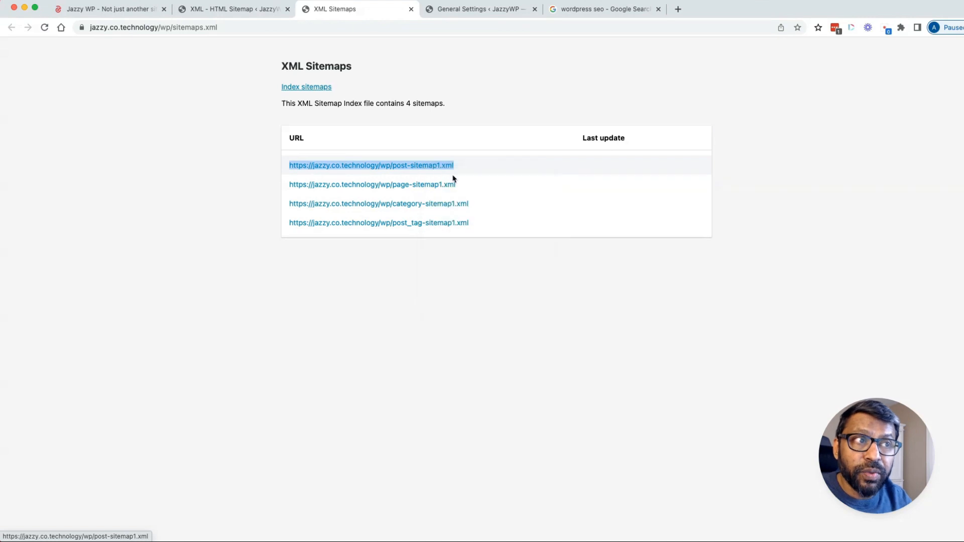
pyautogui.click(448, 8)
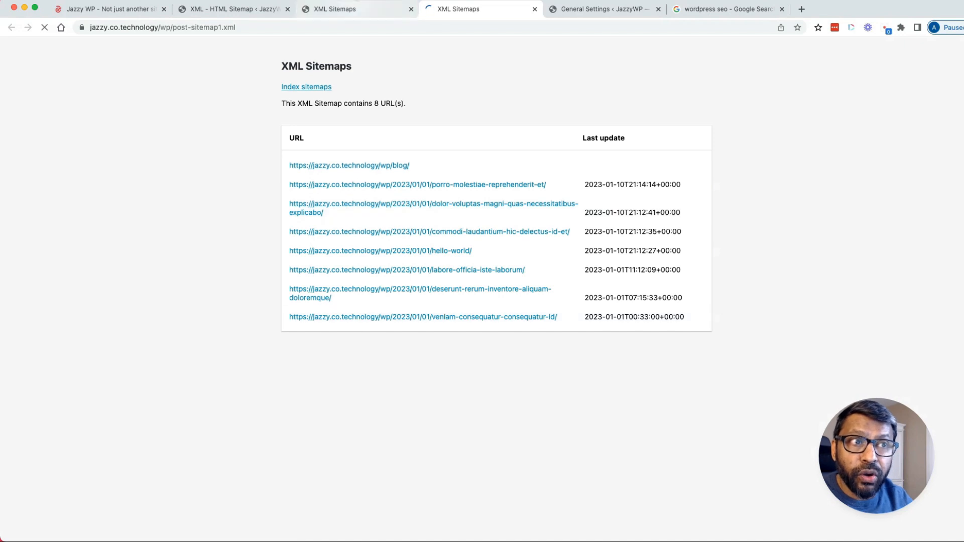
pyautogui.click(354, 10)
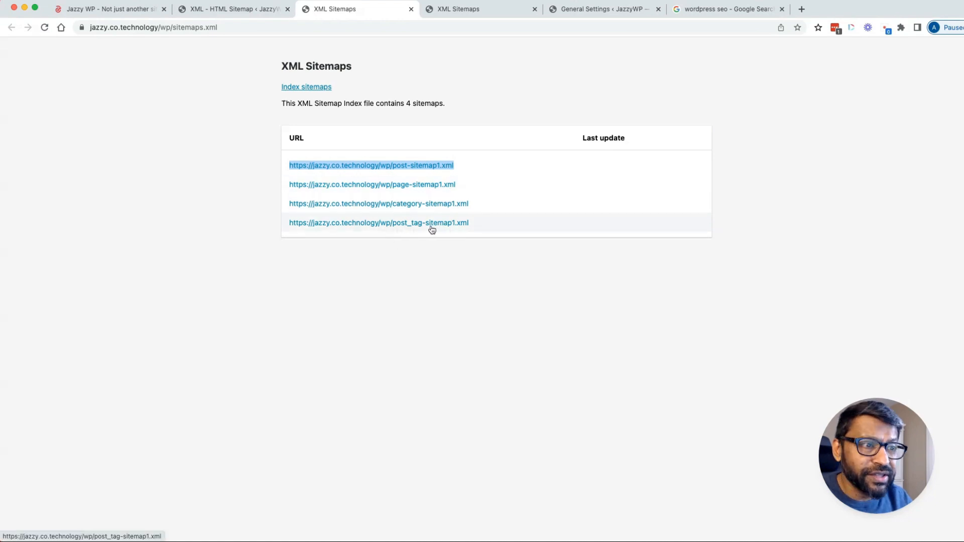
# Step: Enable the author sitemap and the HTML sitemap in the XML - HTML Sitemap settings and save the changes
pyautogui.click(264, 10)
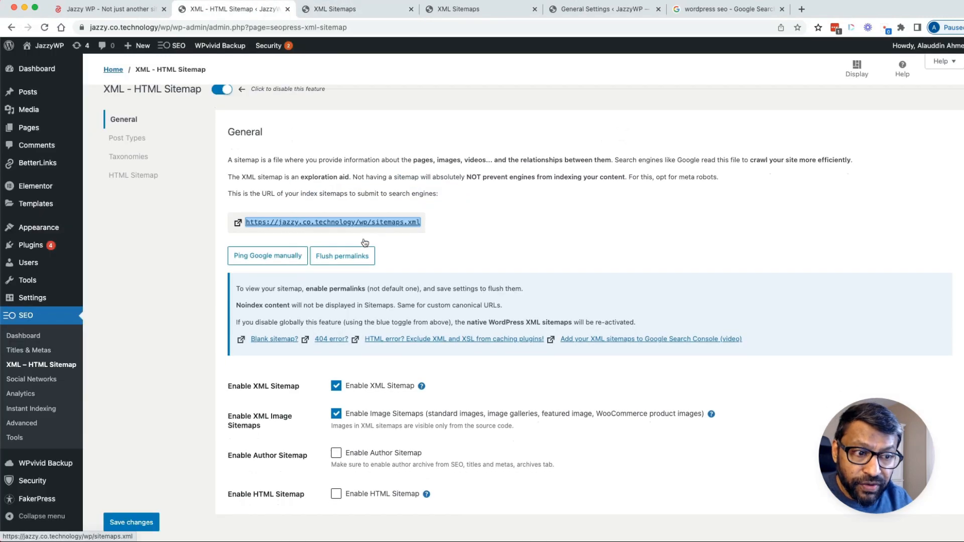
pyautogui.scroll(-2, 365, 243)
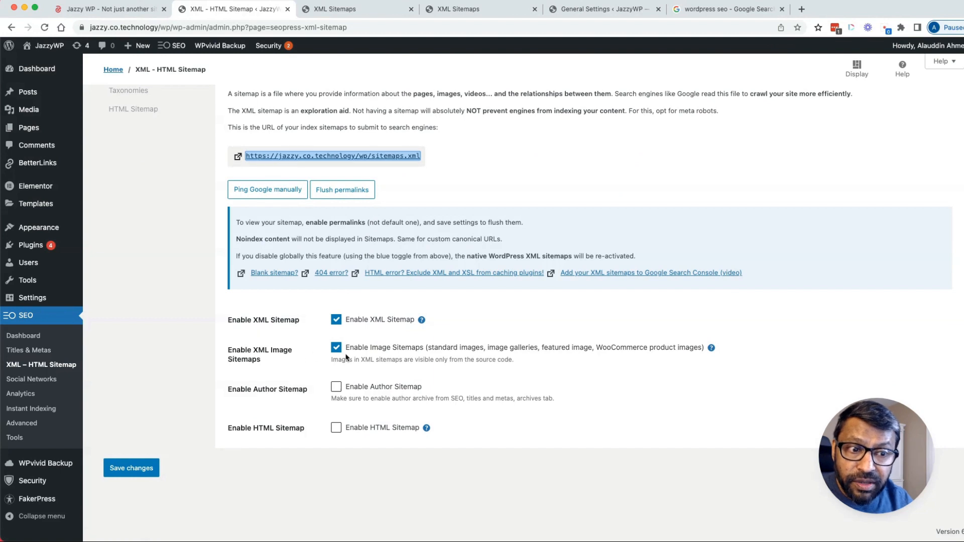
pyautogui.click(242, 387)
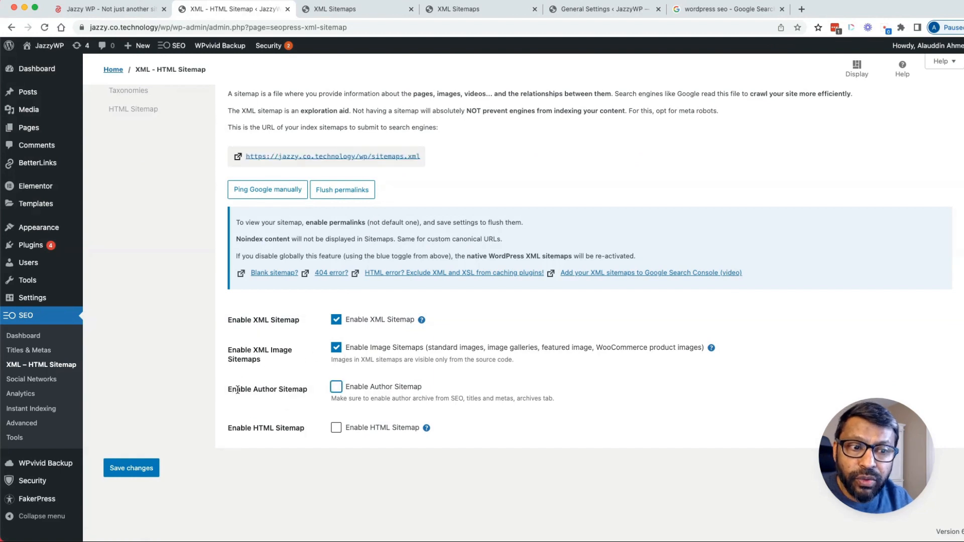
pyautogui.click(336, 387)
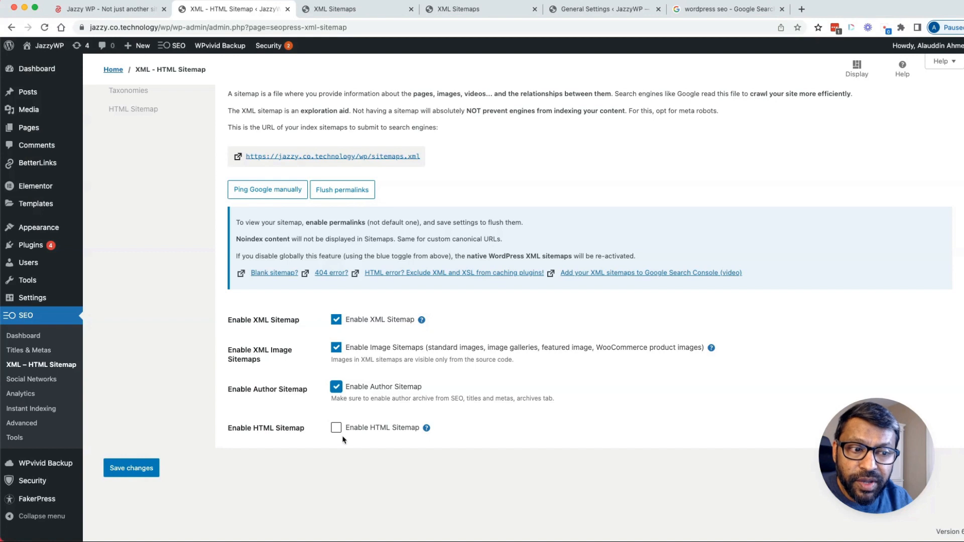
pyautogui.click(335, 428)
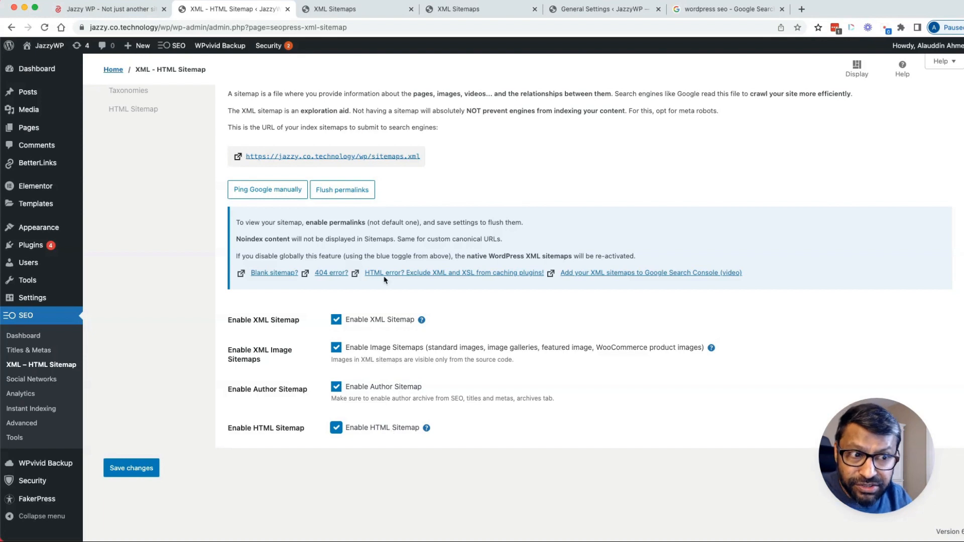
pyautogui.click(146, 466)
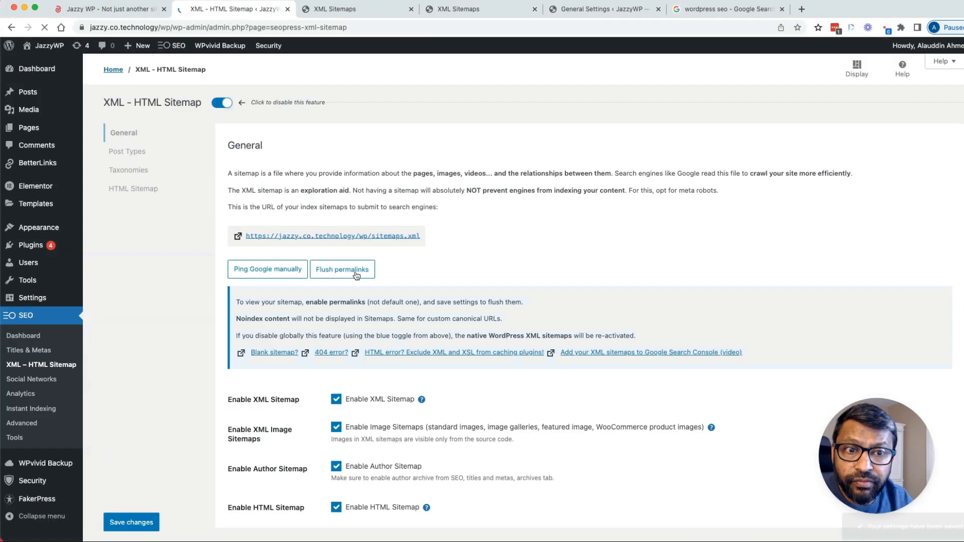
# Step: Open the Social Networks settings and review the Knowledge Graph, social accounts, Facebook (Open Graph) and Twitter card sections
pyautogui.click(32, 379)
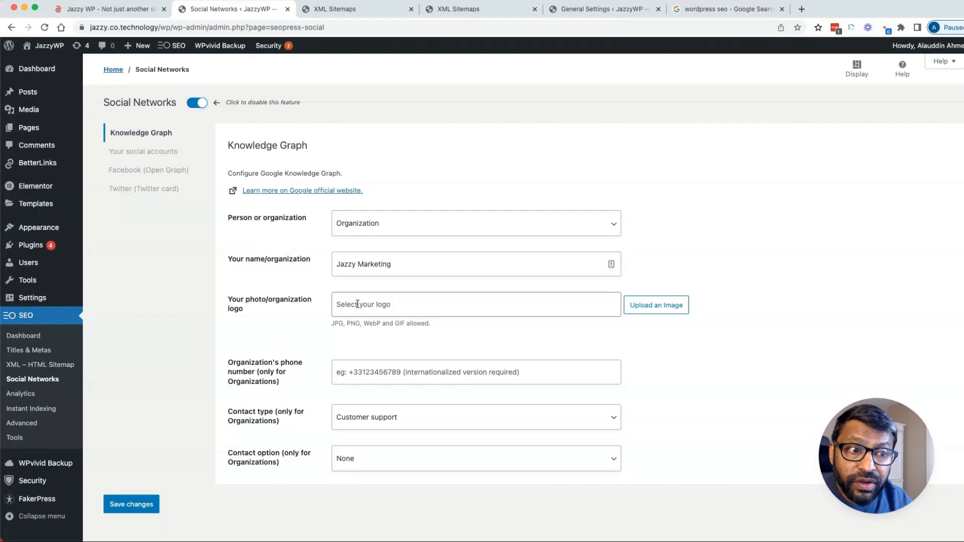
pyautogui.click(352, 373)
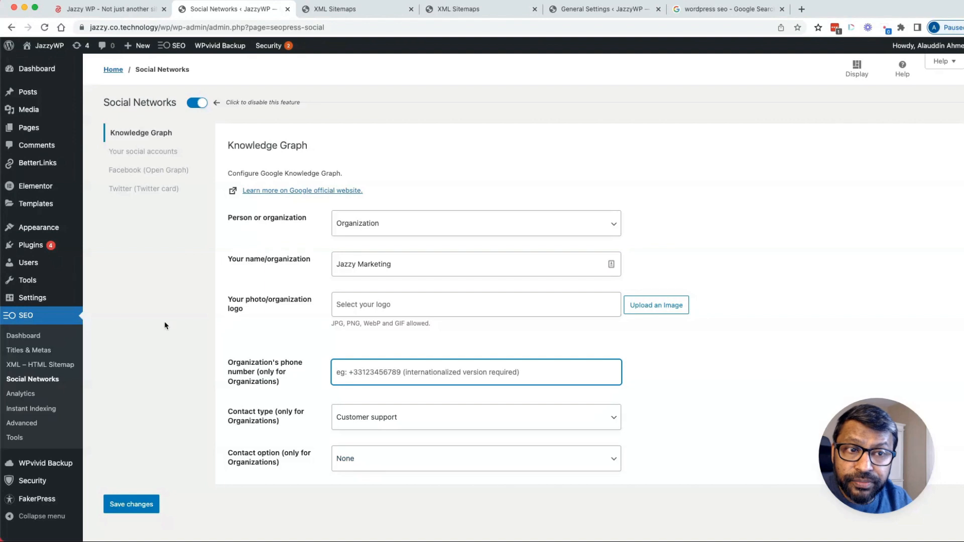
pyautogui.click(152, 156)
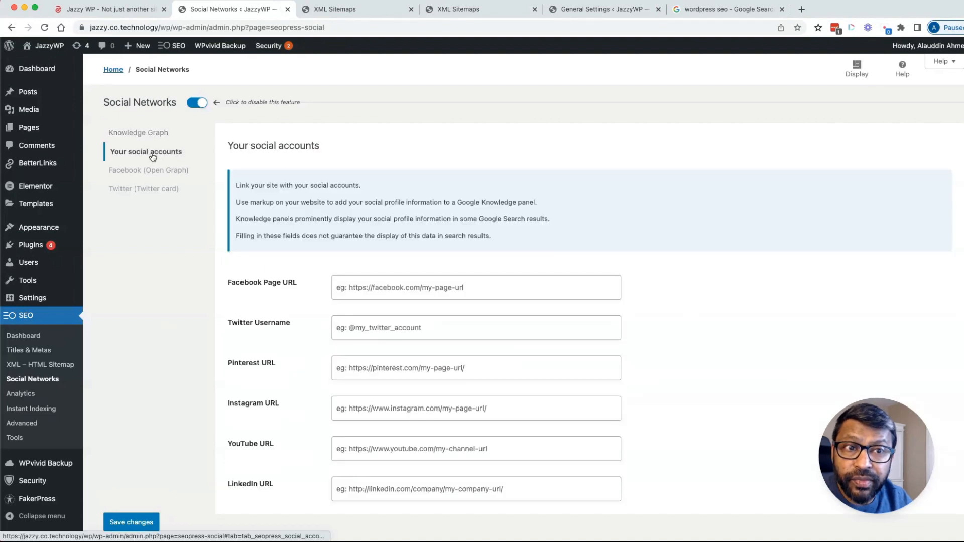
pyautogui.click(155, 171)
pyautogui.click(153, 186)
pyautogui.click(147, 171)
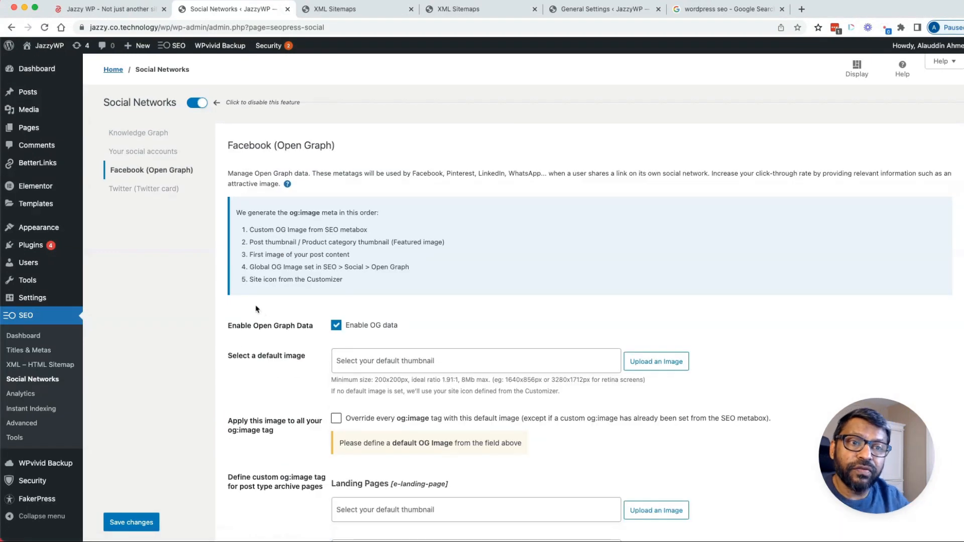
pyautogui.click(150, 189)
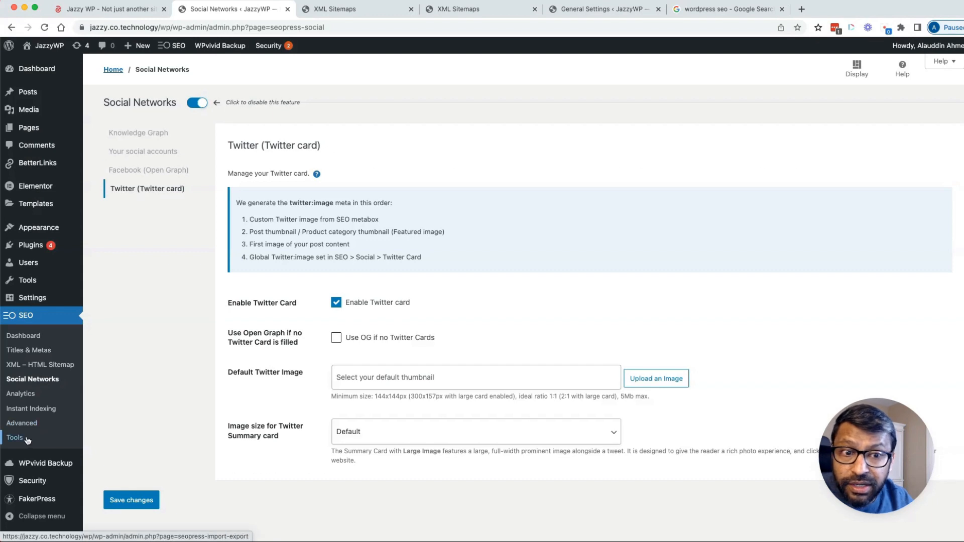
# Step: Return to the SEOPress dashboard and look through its SEO recommendations
pyautogui.click(28, 337)
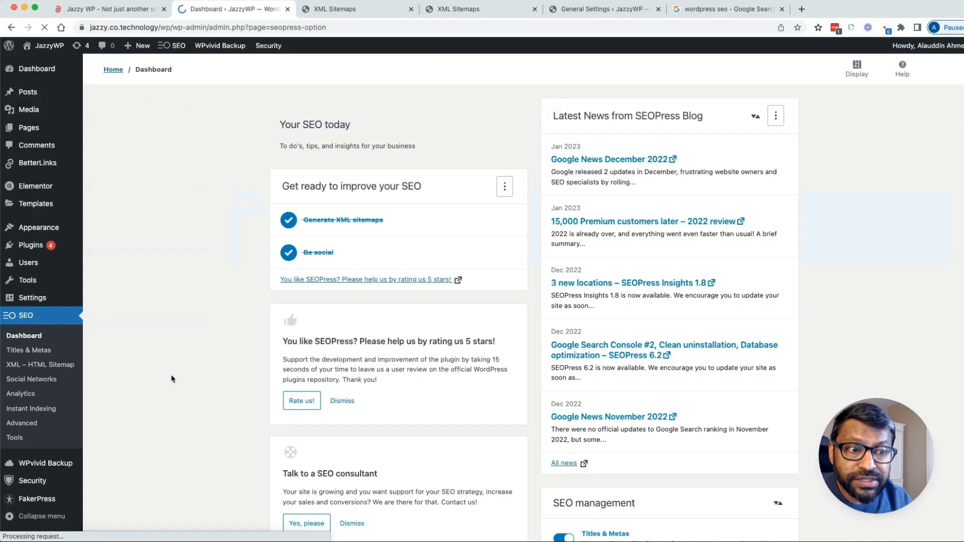
pyautogui.scroll(-15, 171, 378)
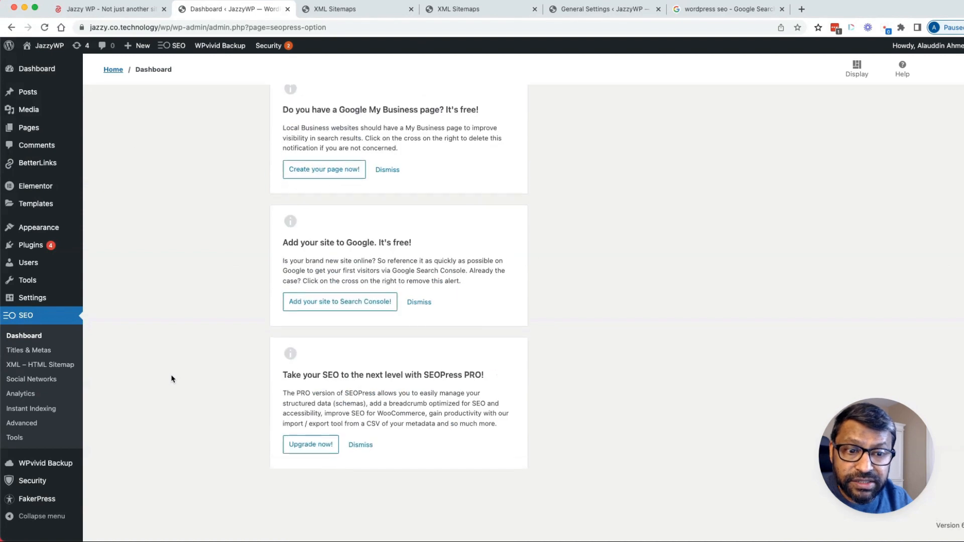
pyautogui.scroll(8, 171, 379)
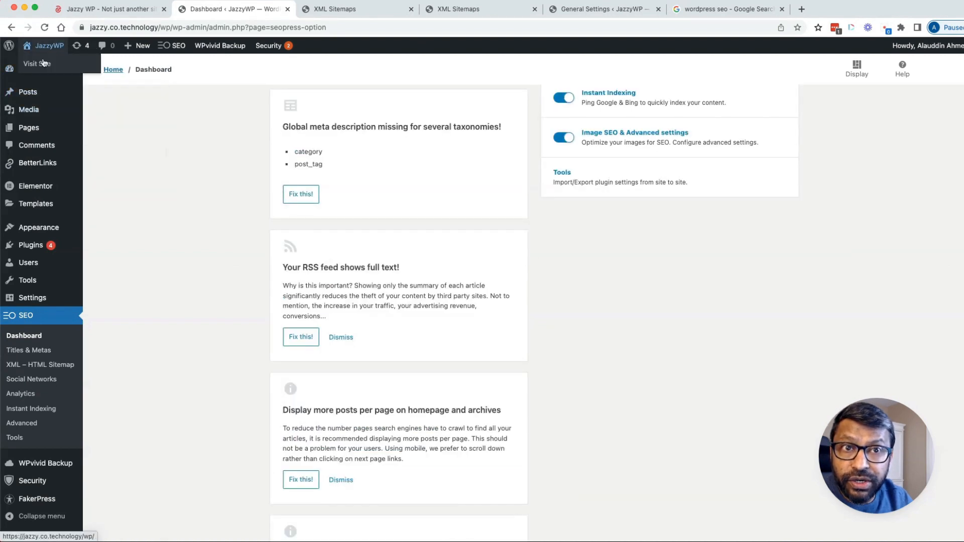
# Step: Visit the JazzyWP site and open the post "Porro molestiae reprehenderit et"
pyautogui.click(44, 64)
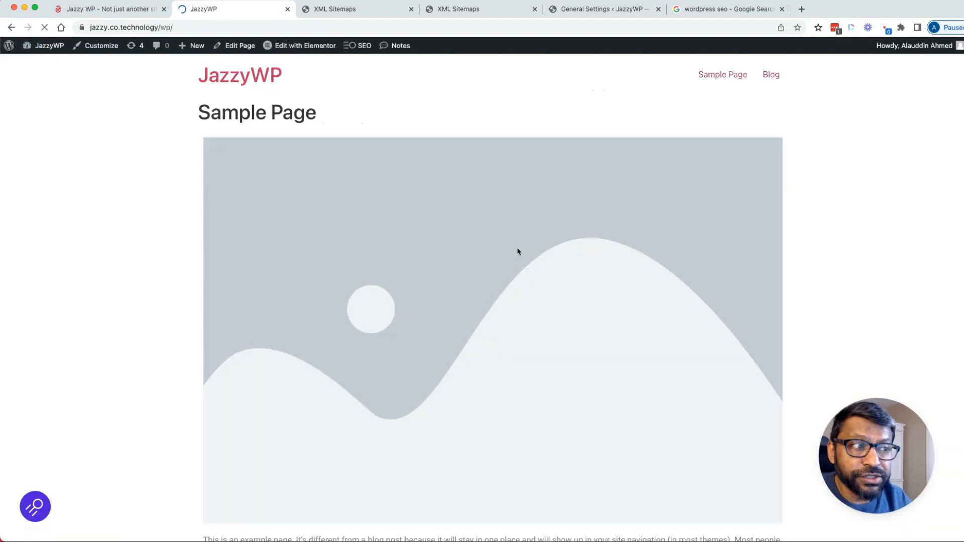
pyautogui.scroll(-10, 395, 381)
pyautogui.click(390, 209)
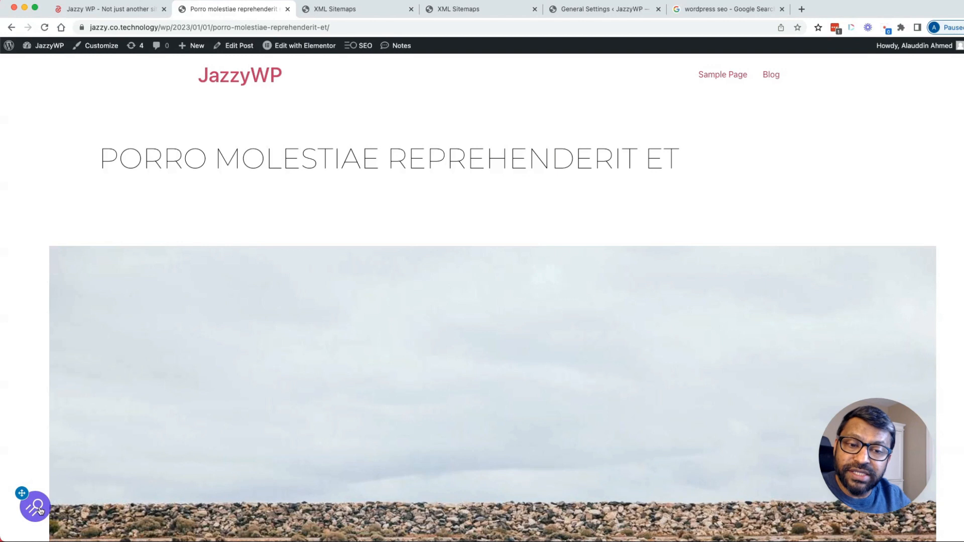
# Step: Open the post's front-end SEO metabox and review its title, meta description and Google Snippet Preview
pyautogui.click(40, 510)
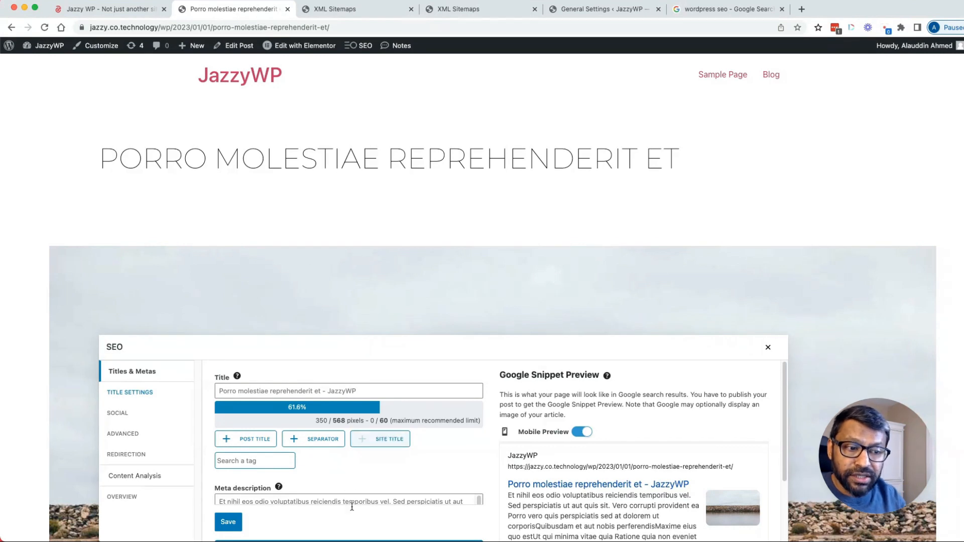
pyautogui.scroll(-1, 359, 497)
pyautogui.scroll(1, 359, 497)
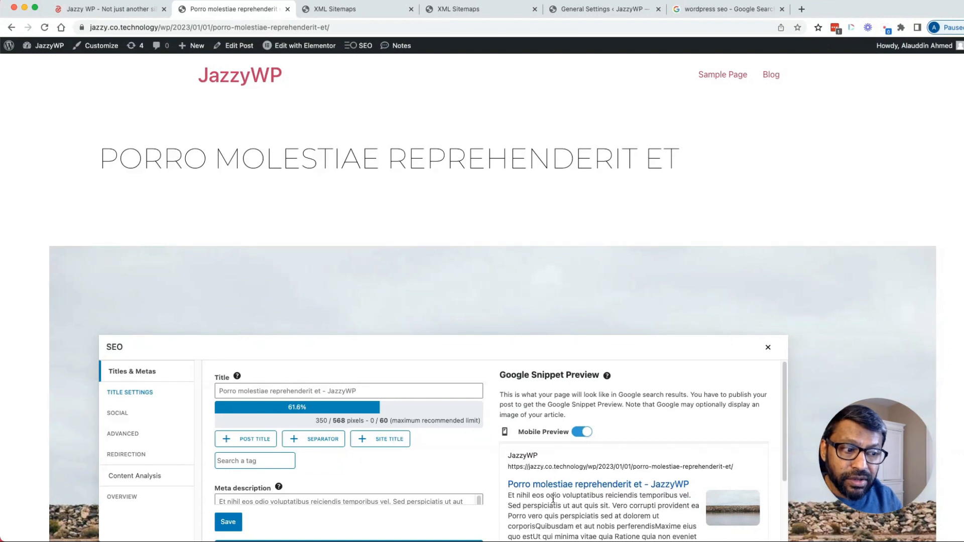
# Step: Replace the post's meta description with "this is more custom text for seo" and save it
pyautogui.moveTo(508, 496); pyautogui.dragTo(647, 533)
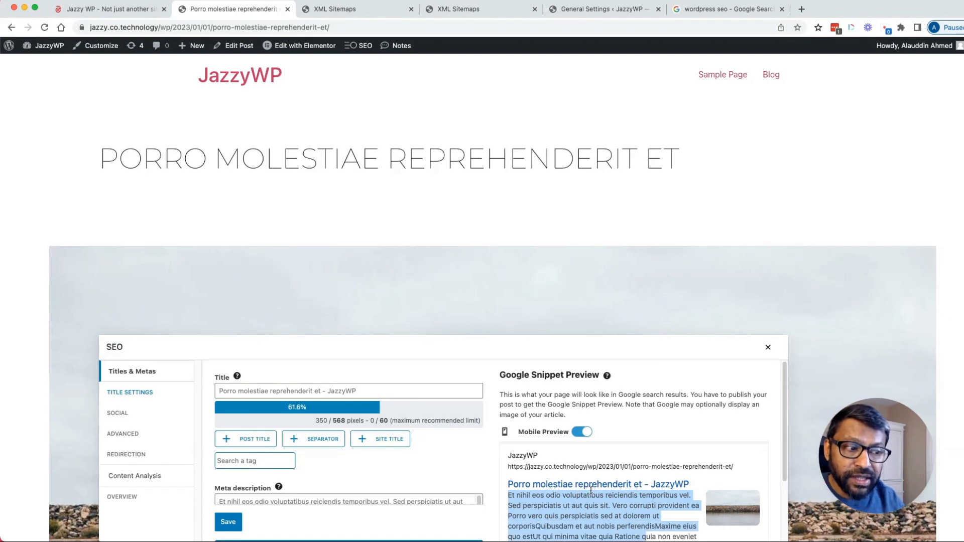
pyautogui.click(624, 426)
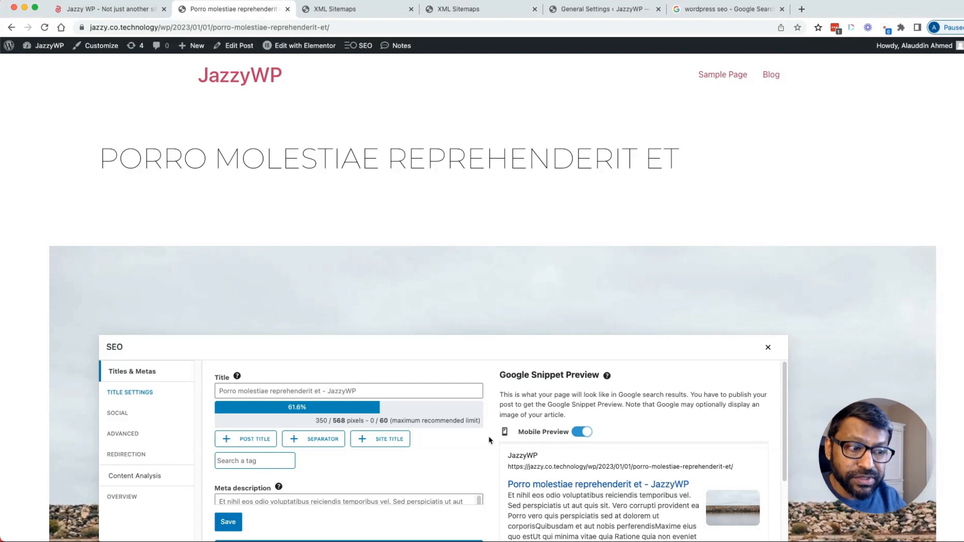
pyautogui.scroll(-1, 570, 501)
pyautogui.scroll(-3, 570, 501)
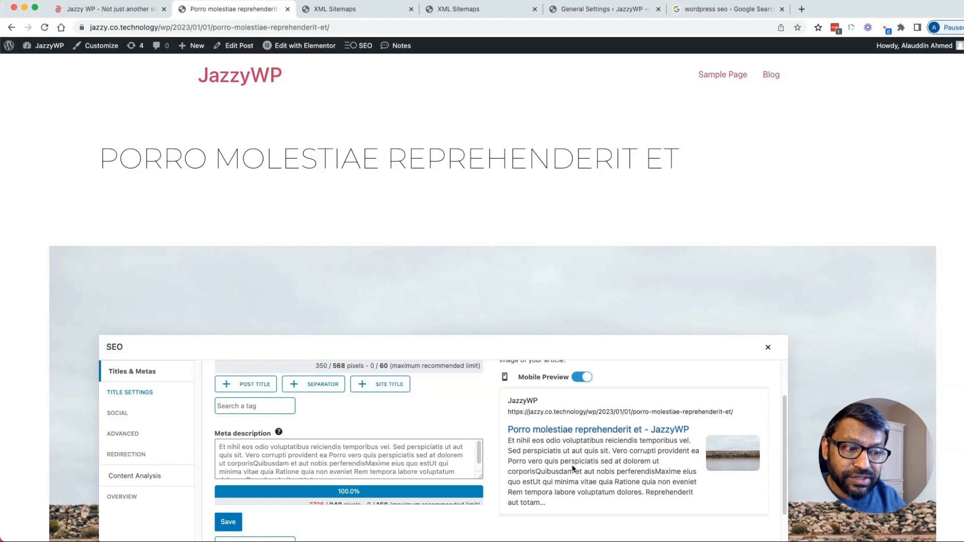
pyautogui.click(330, 461)
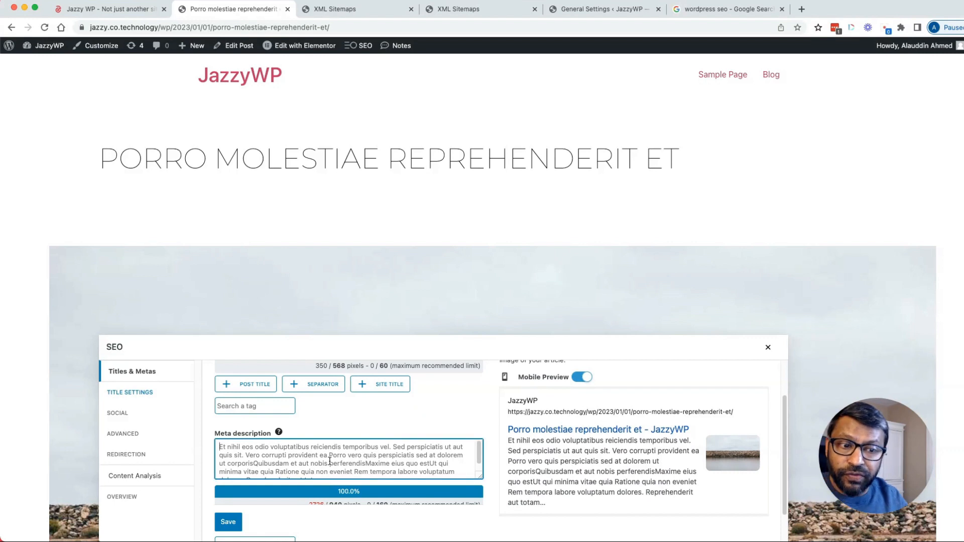
pyautogui.hotkey('ctrl', 'a')
pyautogui.write('th')
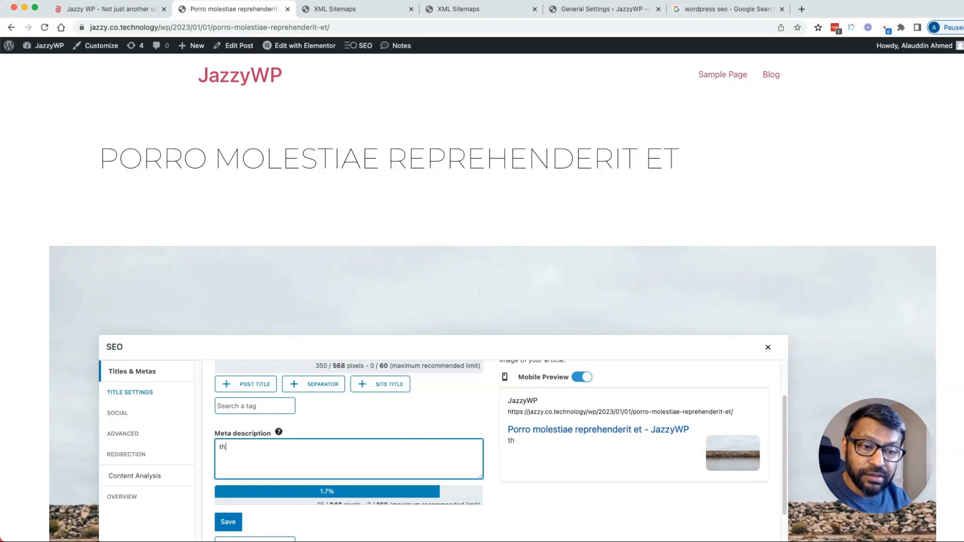
pyautogui.write('is is more ')
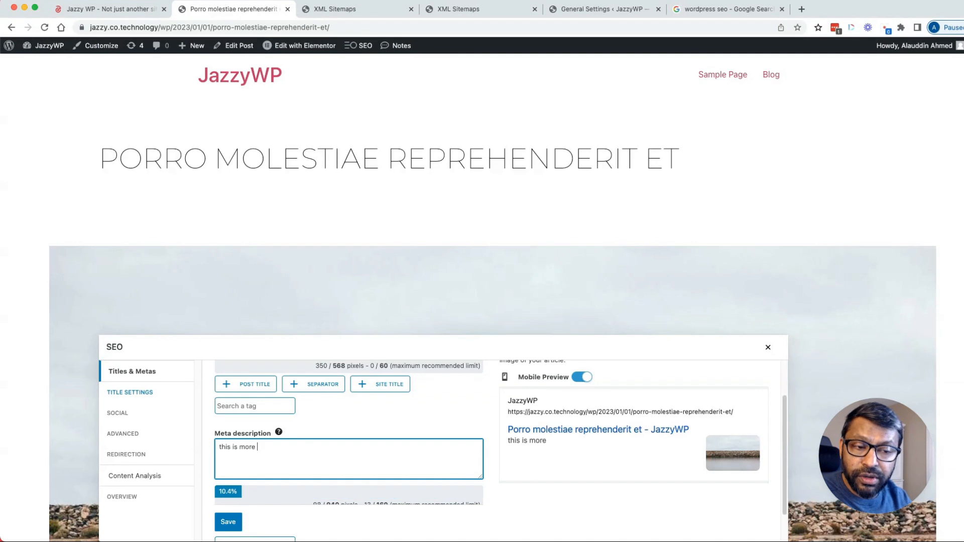
pyautogui.write('custom text for seo')
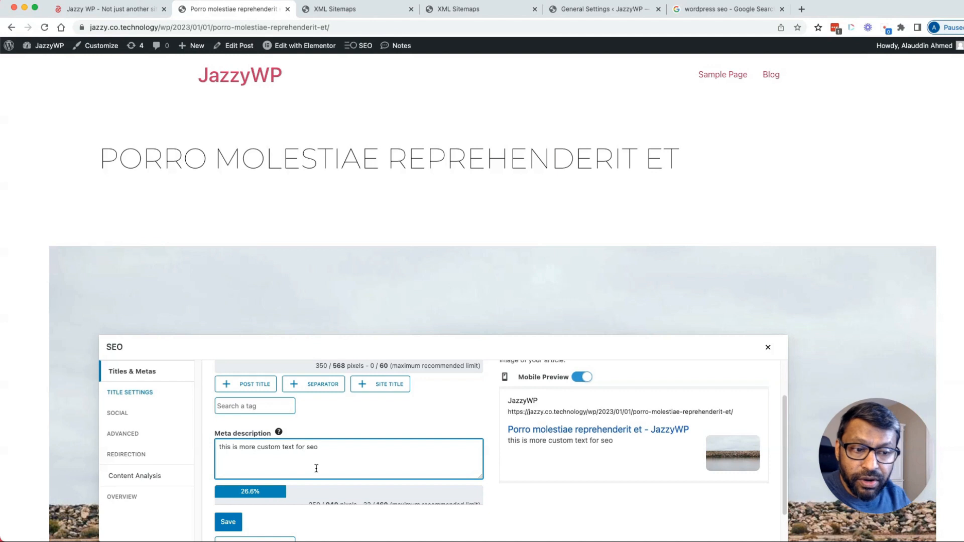
pyautogui.click(228, 521)
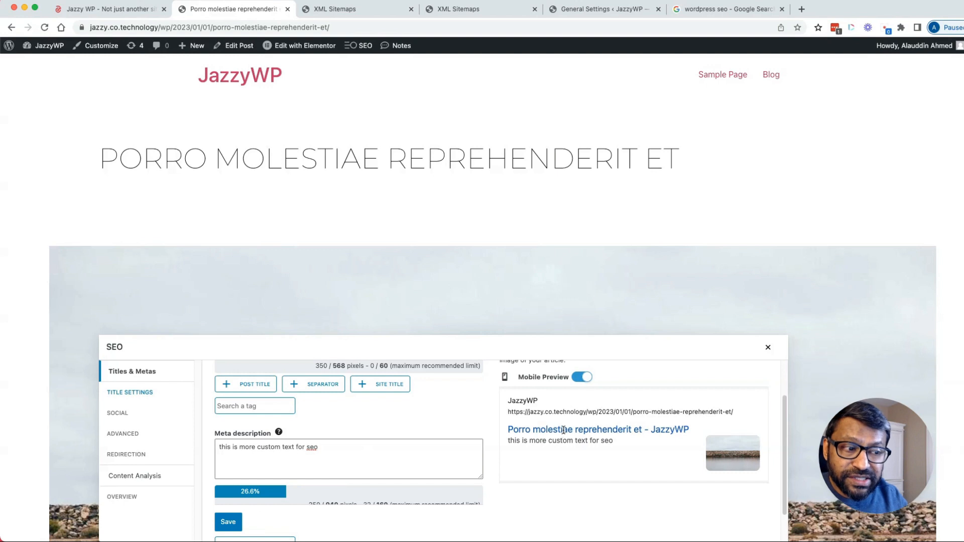
# Step: Compare the custom description in the snippet preview with the Google results for "wordpress seo" and the post's opening text, and check the XML sitemap
pyautogui.tripleClick(545, 440)
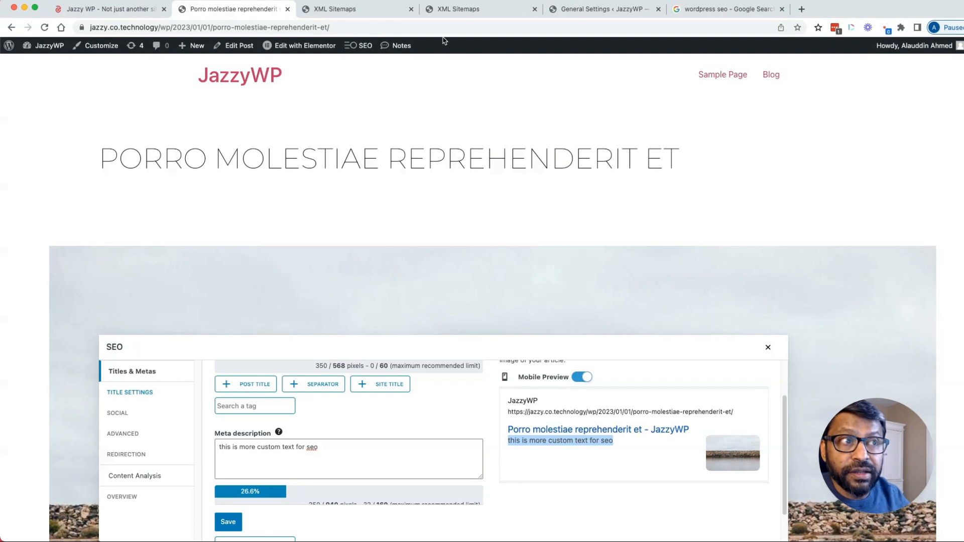
pyautogui.click(701, 10)
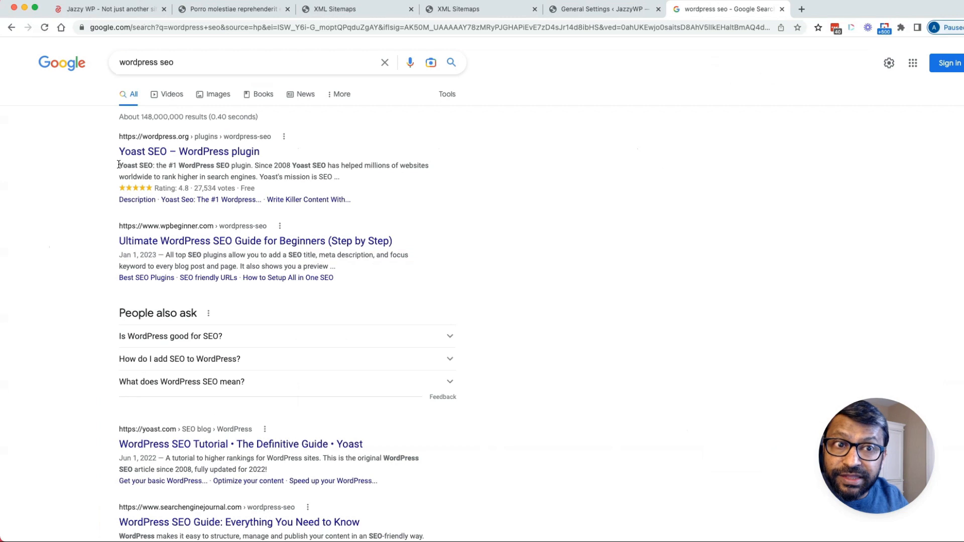
pyautogui.moveTo(118, 165); pyautogui.dragTo(345, 179)
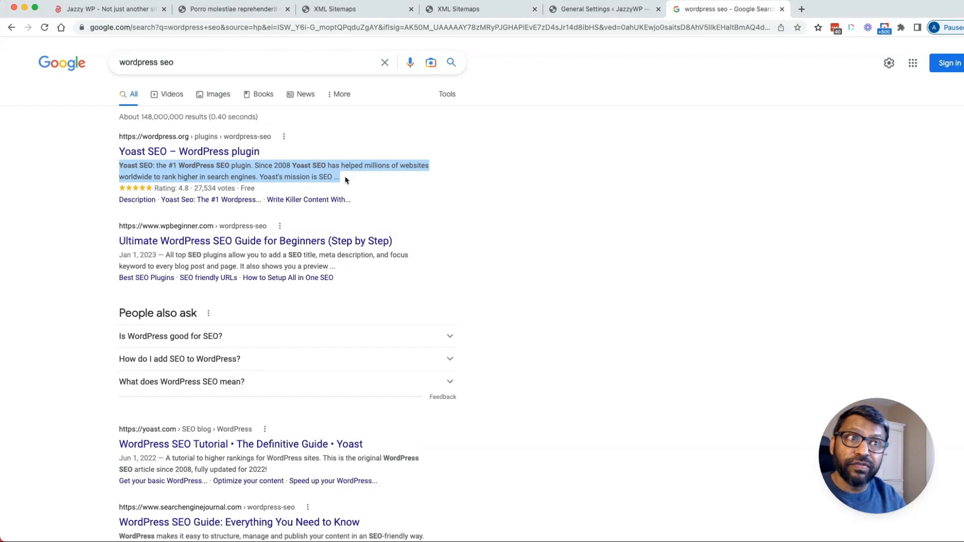
pyautogui.click(235, 9)
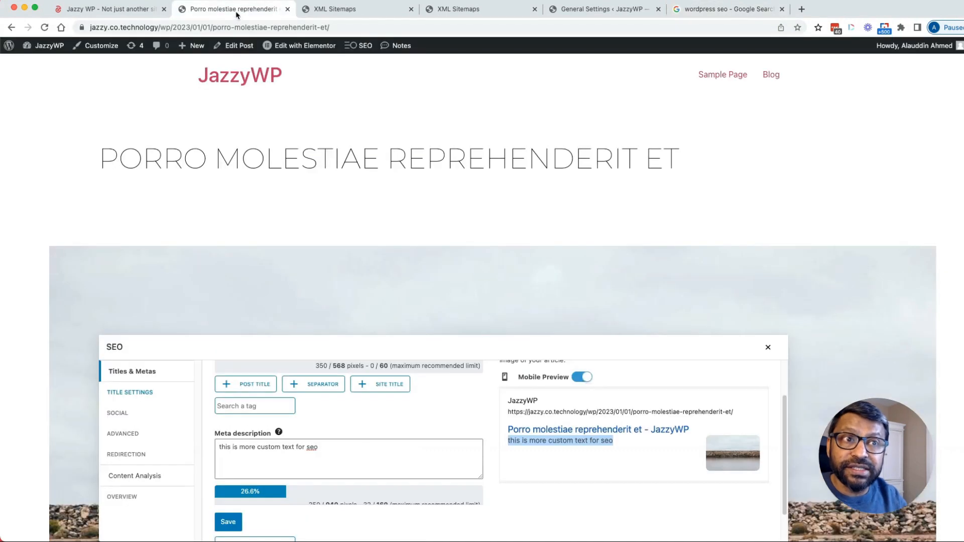
pyautogui.scroll(-10, 218, 189)
pyautogui.scroll(-7, 219, 190)
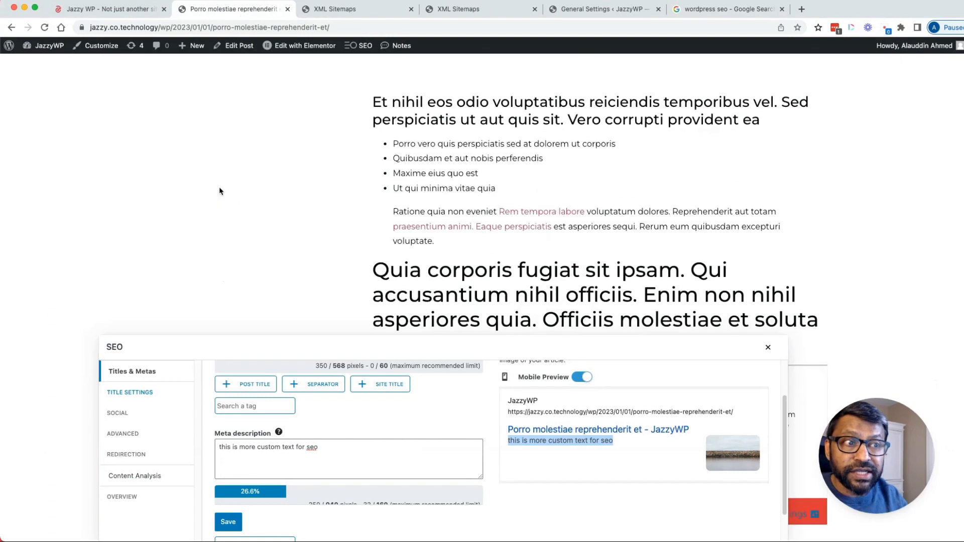
pyautogui.click(374, 103)
pyautogui.moveTo(374, 103); pyautogui.dragTo(523, 177)
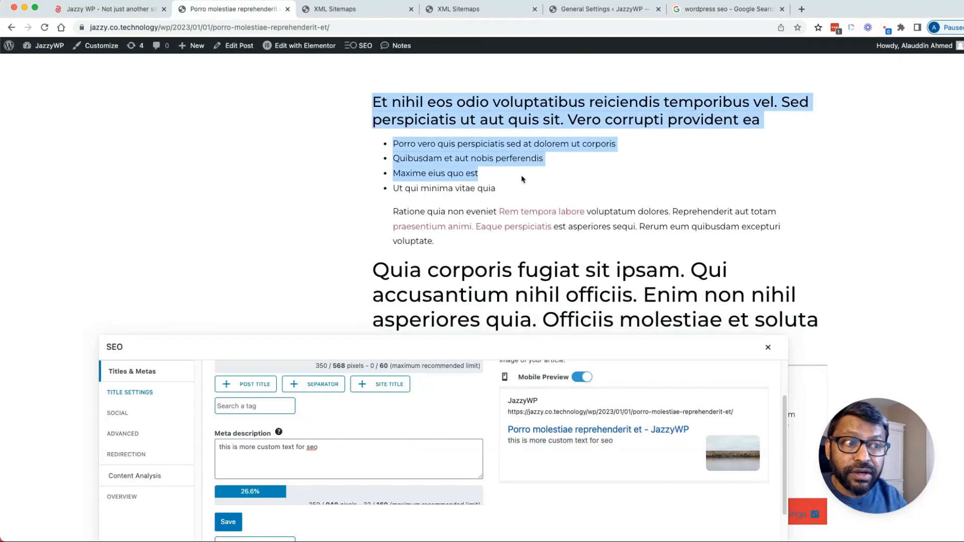
pyautogui.tripleClick(551, 441)
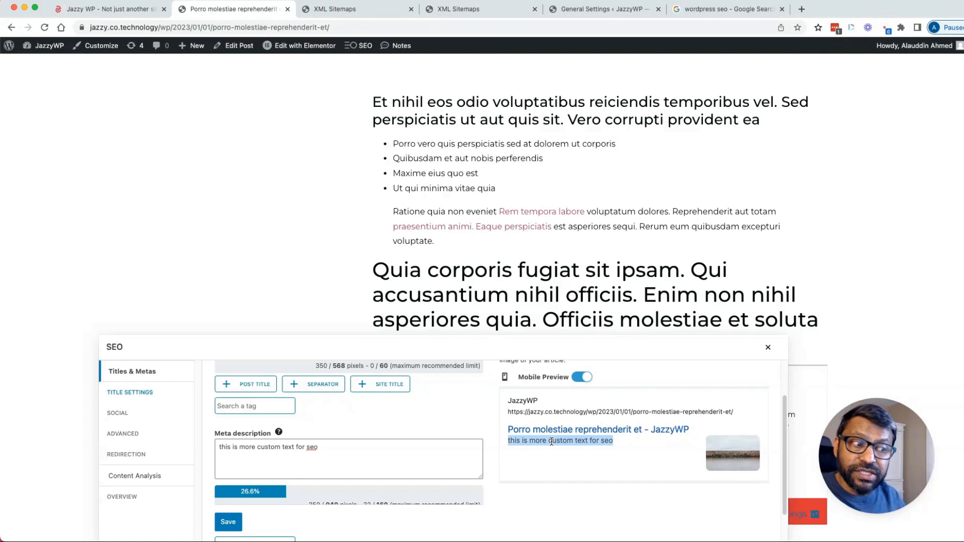
pyautogui.doubleClick(547, 440)
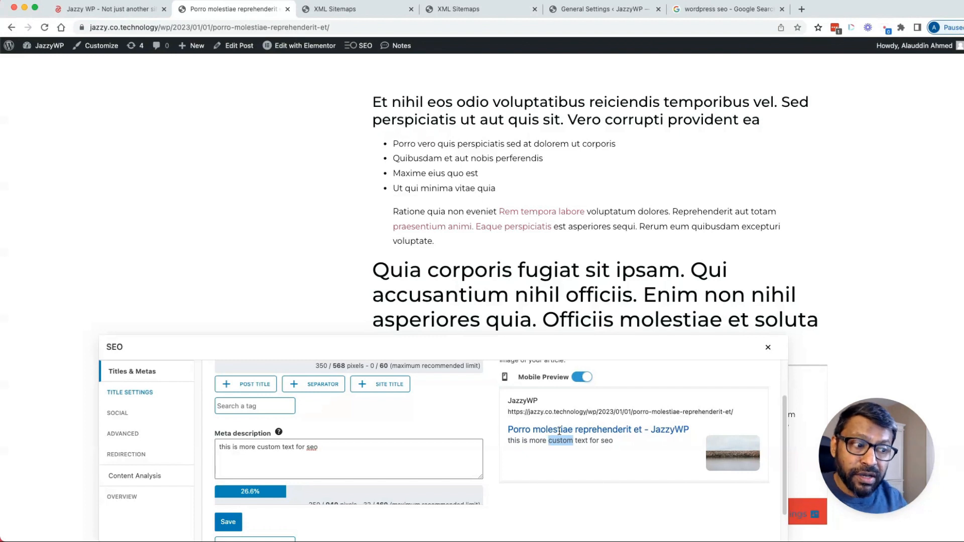
pyautogui.moveTo(626, 443); pyautogui.dragTo(500, 435)
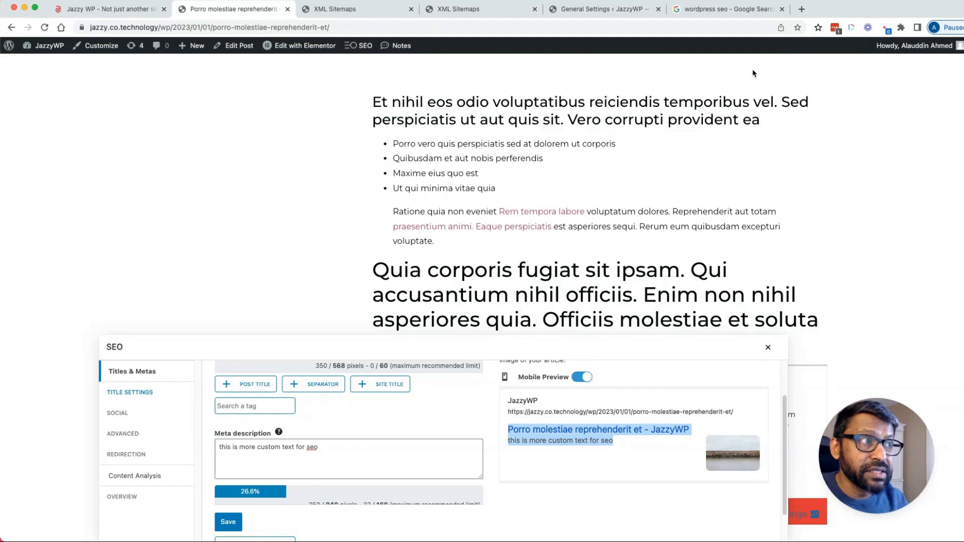
pyautogui.click(698, 13)
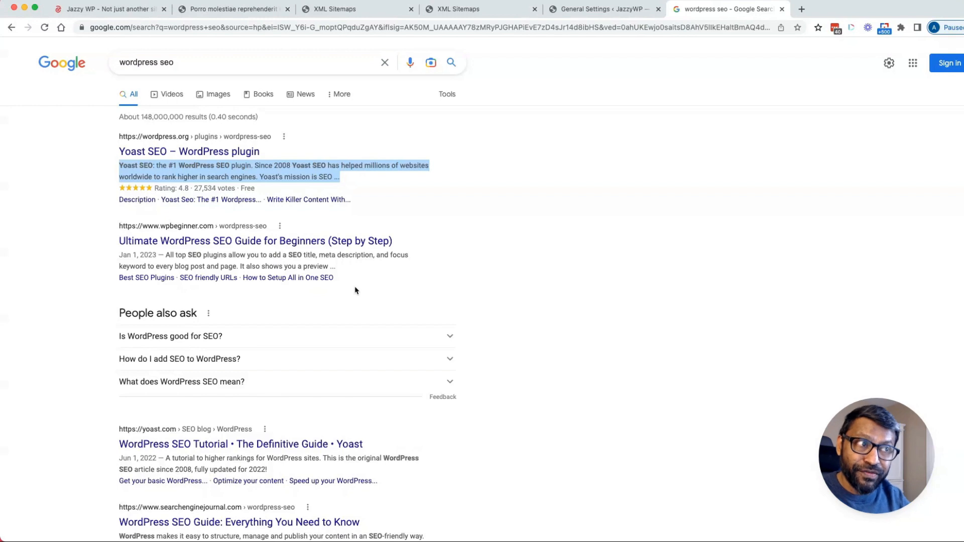
pyautogui.click(332, 10)
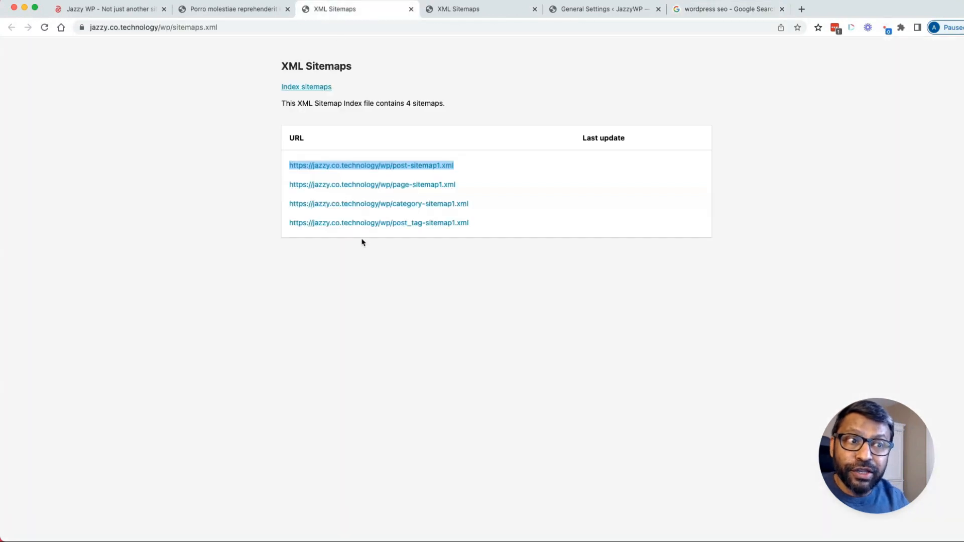
pyautogui.click(243, 9)
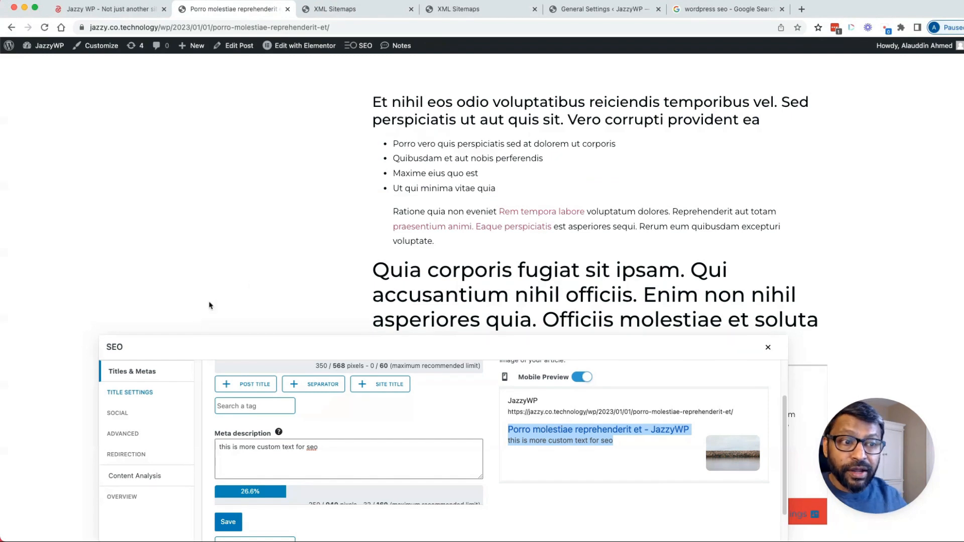
pyautogui.click(251, 286)
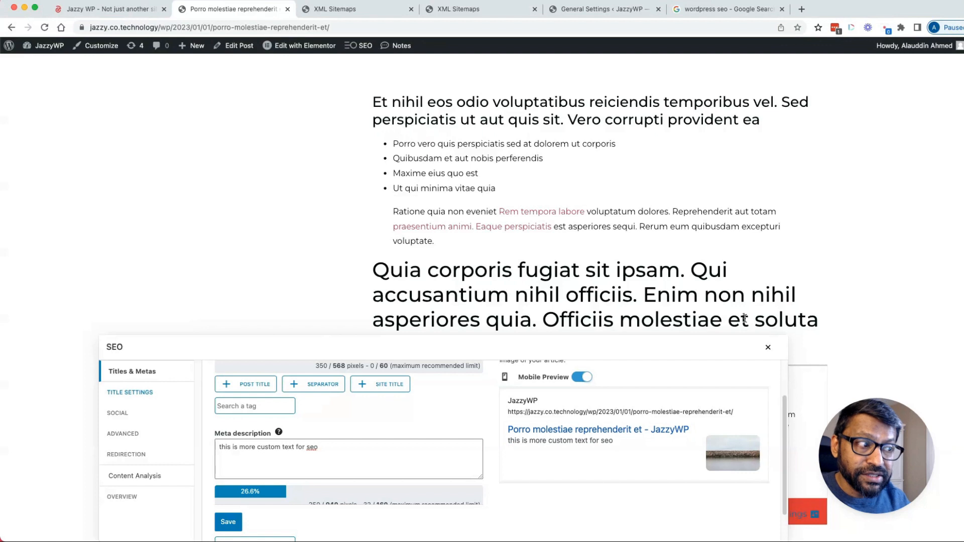
# Step: Close the post's SEO metabox and open the list of all pages in the WordPress admin
pyautogui.click(768, 347)
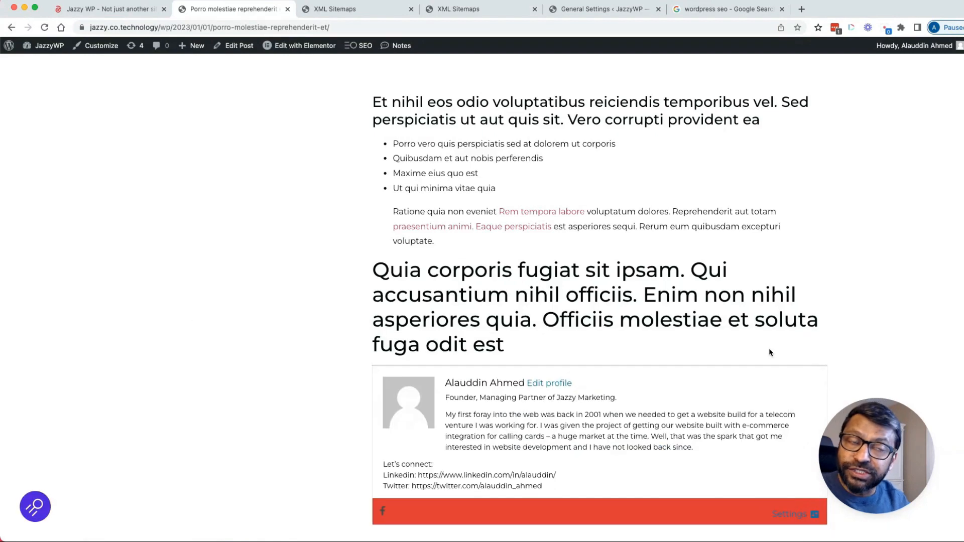
pyautogui.scroll(10, 362, 125)
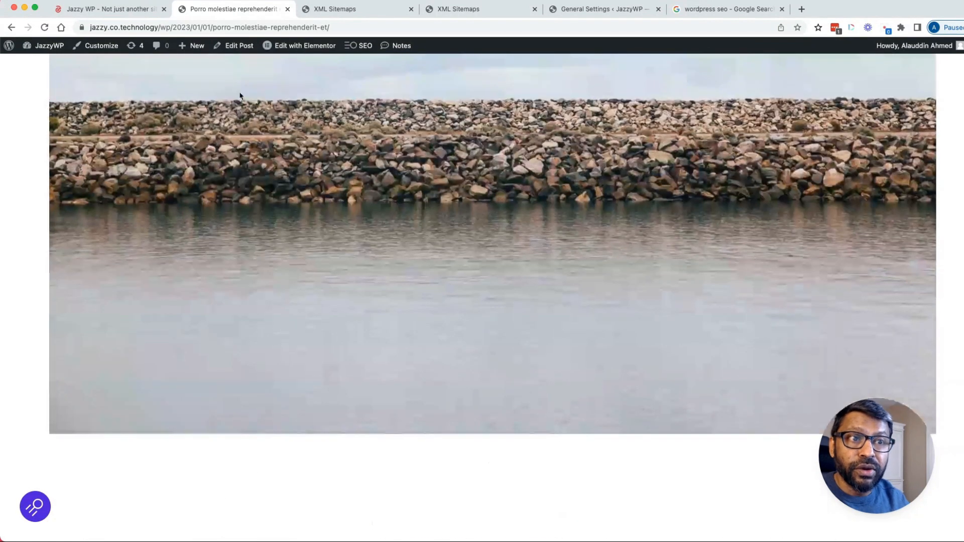
pyautogui.moveTo(37, 47)
pyautogui.click(40, 65)
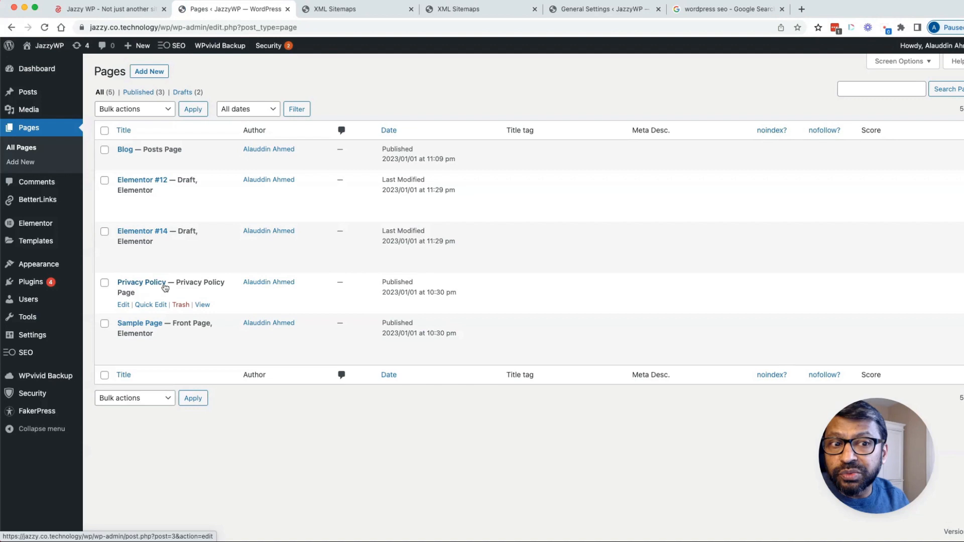
# Step: Use Quick Edit to exclude the Privacy Policy page from search engine results and sitemaps (noindex), and update the page
pyautogui.click(147, 305)
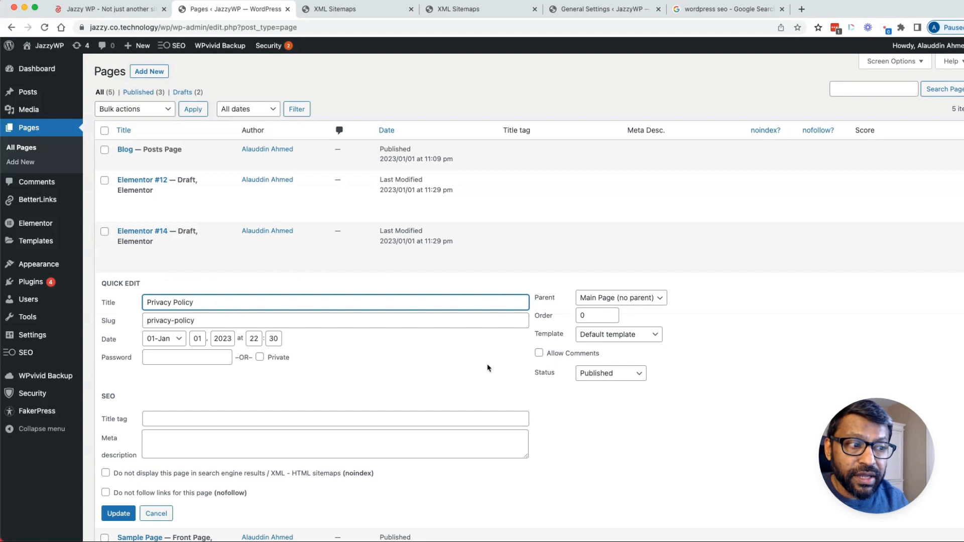
pyautogui.scroll(-1, 489, 368)
pyautogui.scroll(-4, 489, 368)
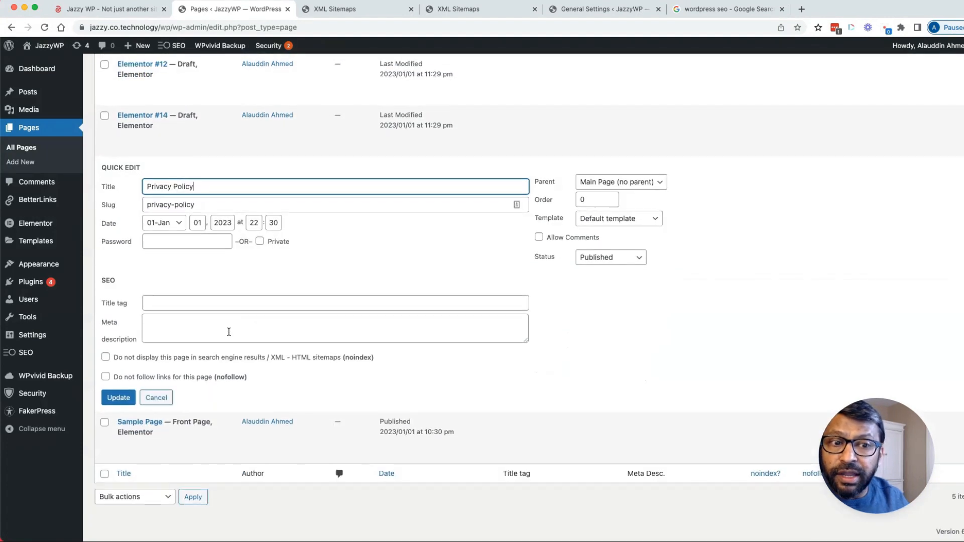
pyautogui.click(152, 302)
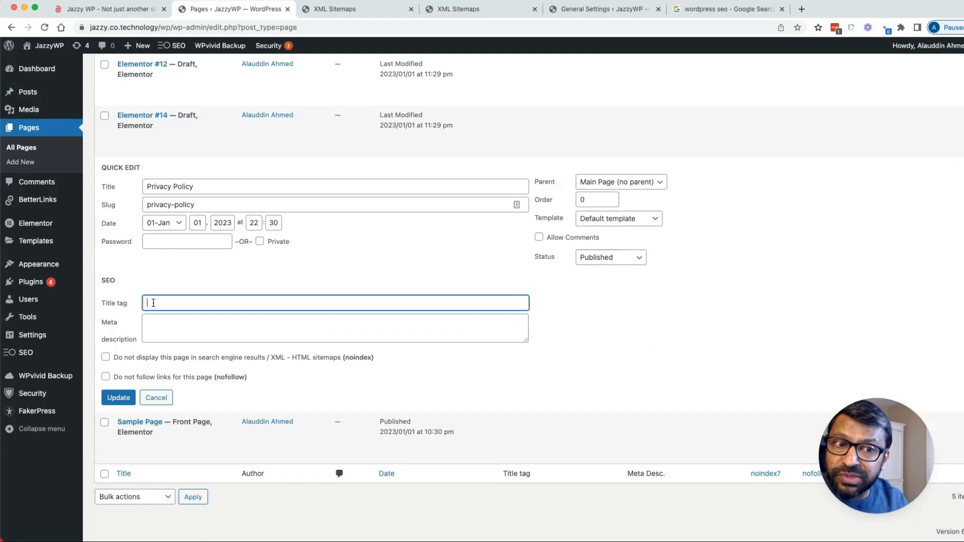
pyautogui.click(164, 327)
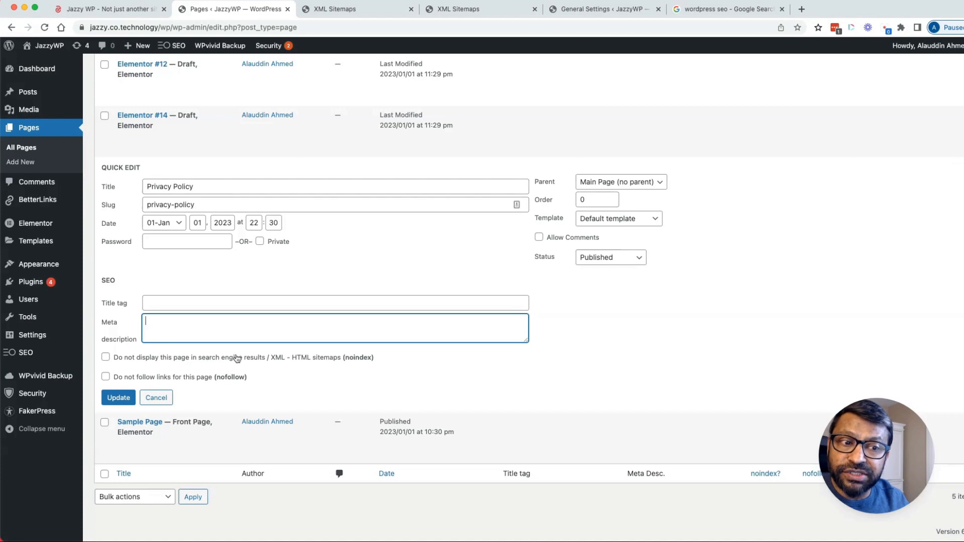
pyautogui.click(105, 357)
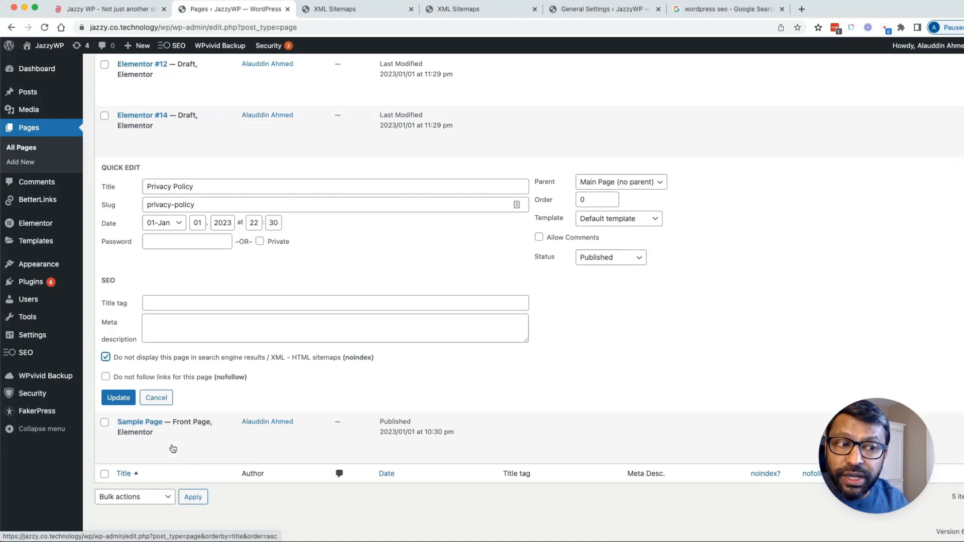
pyautogui.click(119, 399)
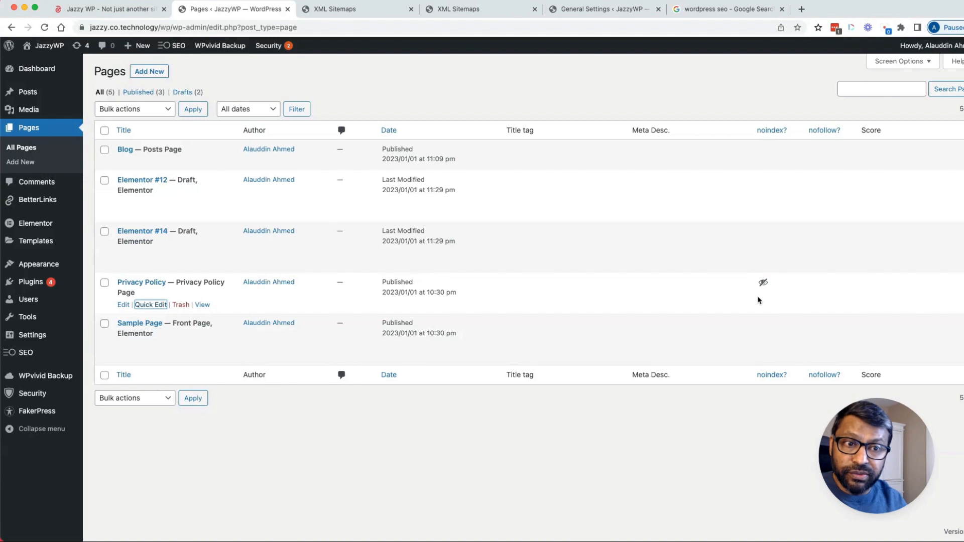
# Step: Open the list of posts and view the post "Commodi laudantium hic delectus id et" on the site
pyautogui.click(30, 92)
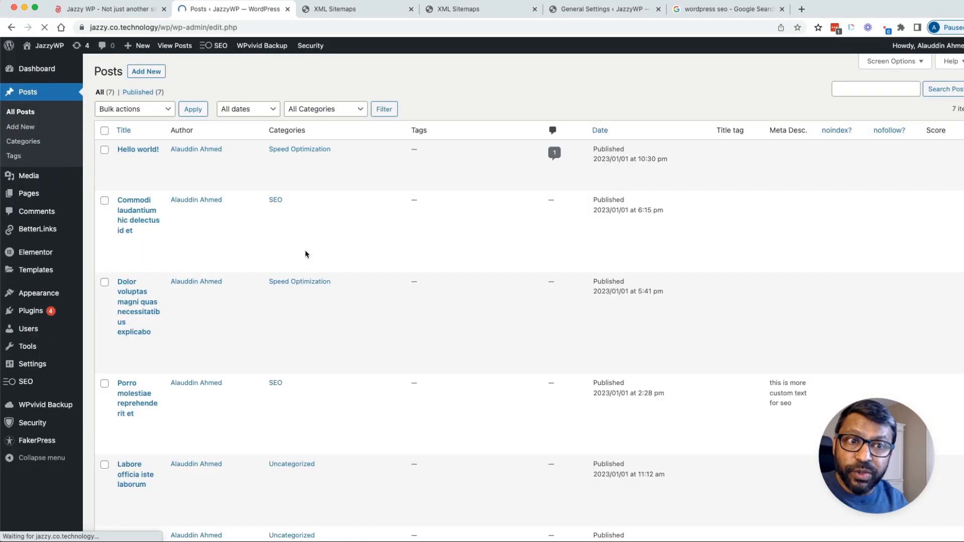
pyautogui.moveTo(196, 240)
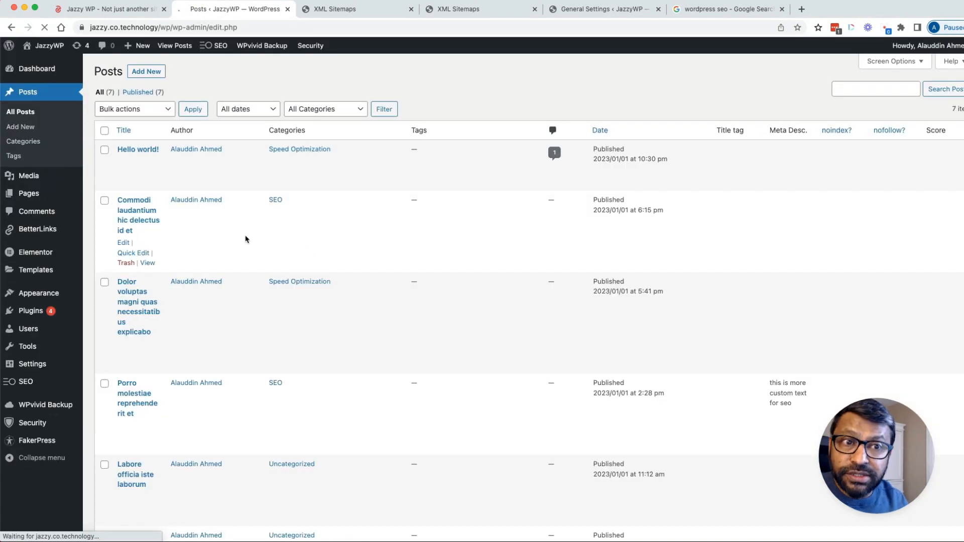
pyautogui.click(148, 263)
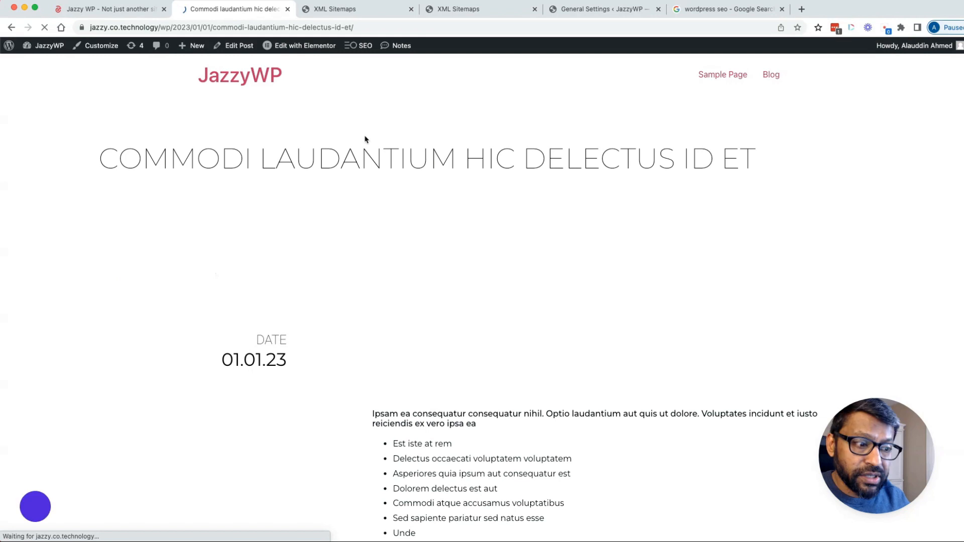
# Step: Open the post's SEO metabox on the site, exclude the post from search engine results and sitemaps (noindex), and save the setting
pyautogui.click(36, 505)
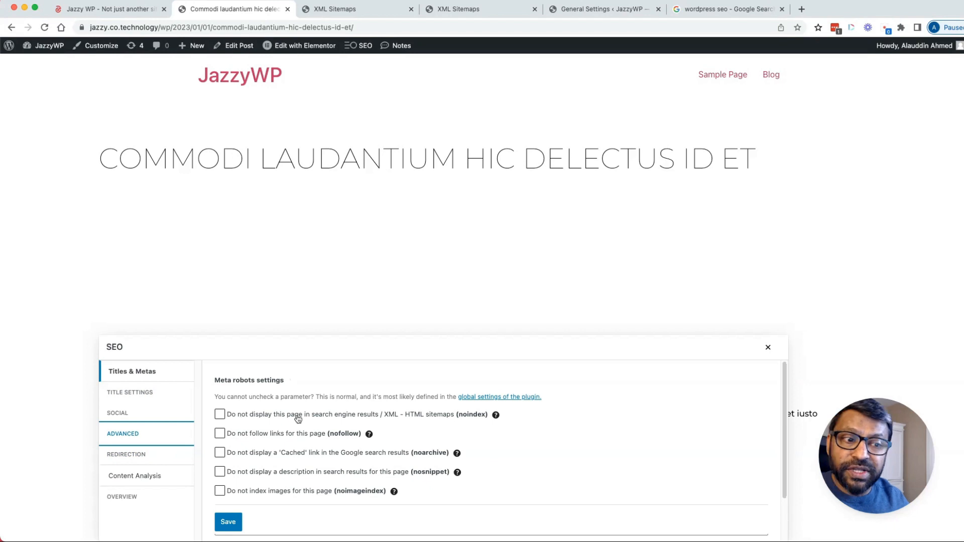
pyautogui.click(279, 418)
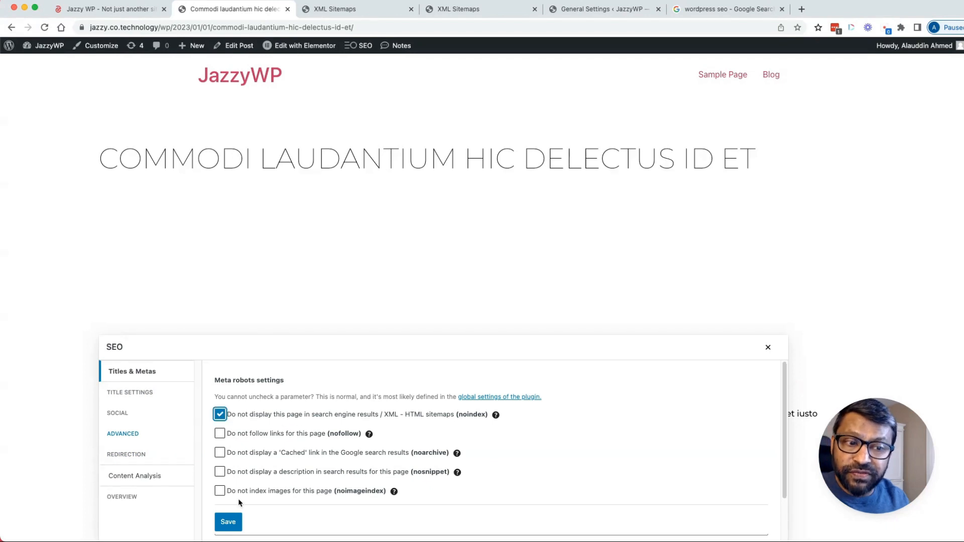
pyautogui.click(228, 522)
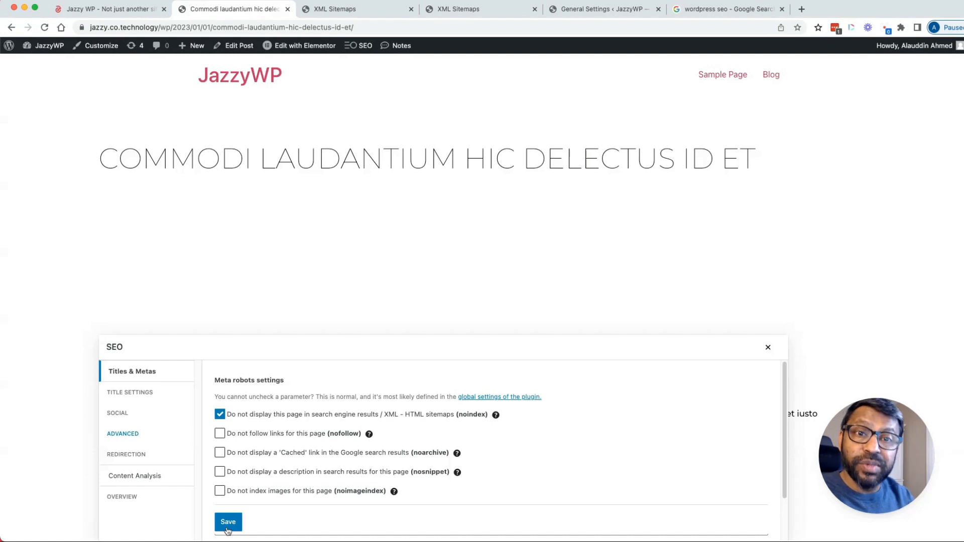
pyautogui.click(228, 522)
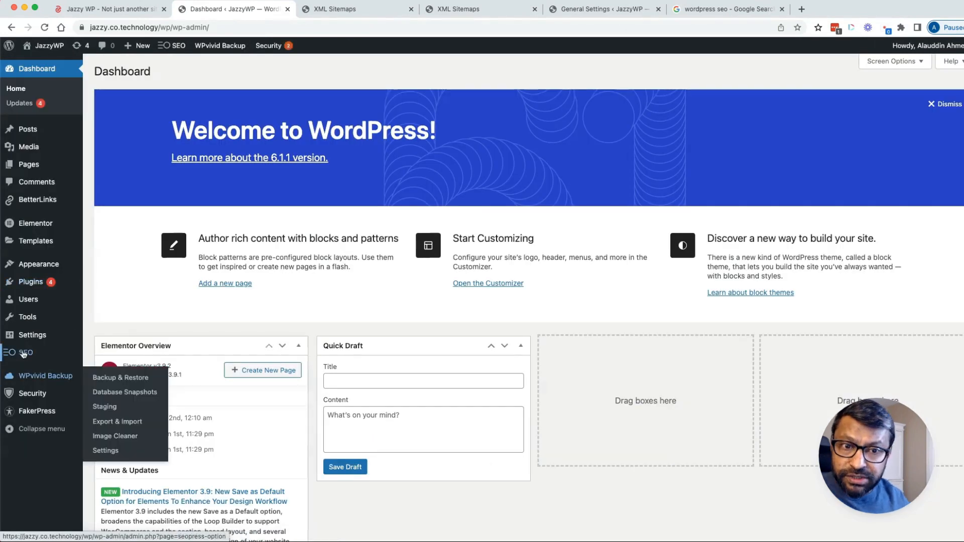
# Step: Open the SEO plugin's Titles & Metas settings and review the homepage separator, site title and meta description fields
pyautogui.moveTo(30, 352)
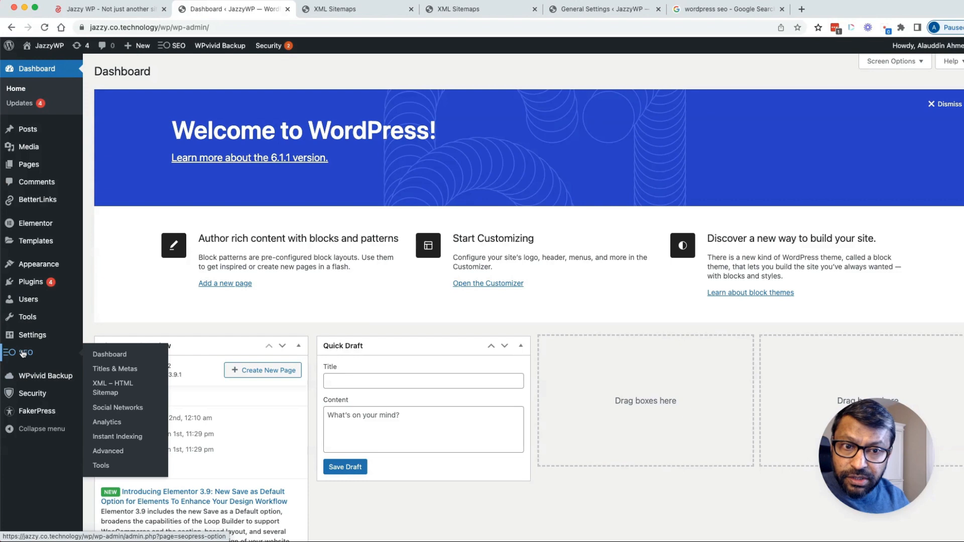
pyautogui.click(115, 370)
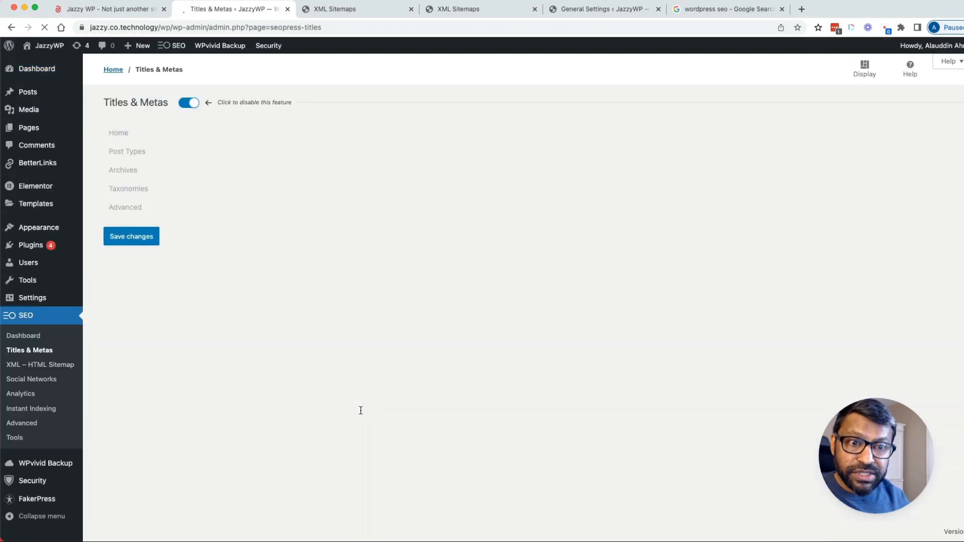
pyautogui.scroll(-4, 360, 410)
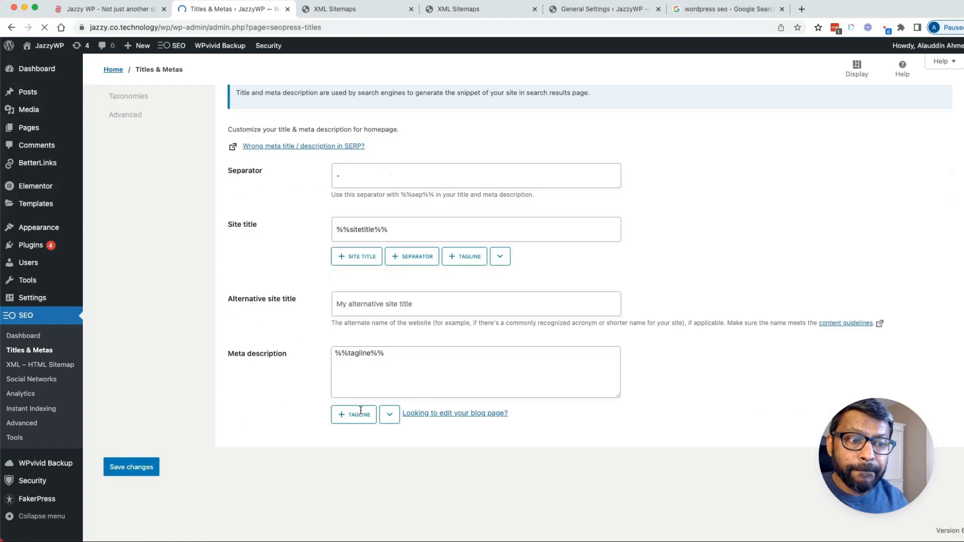
pyautogui.scroll(1, 360, 410)
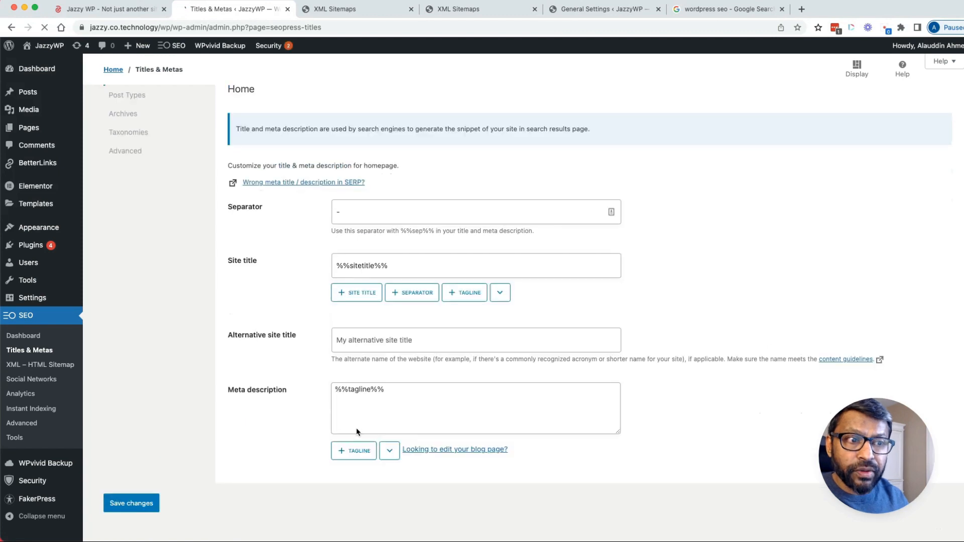
pyautogui.scroll(2, 352, 422)
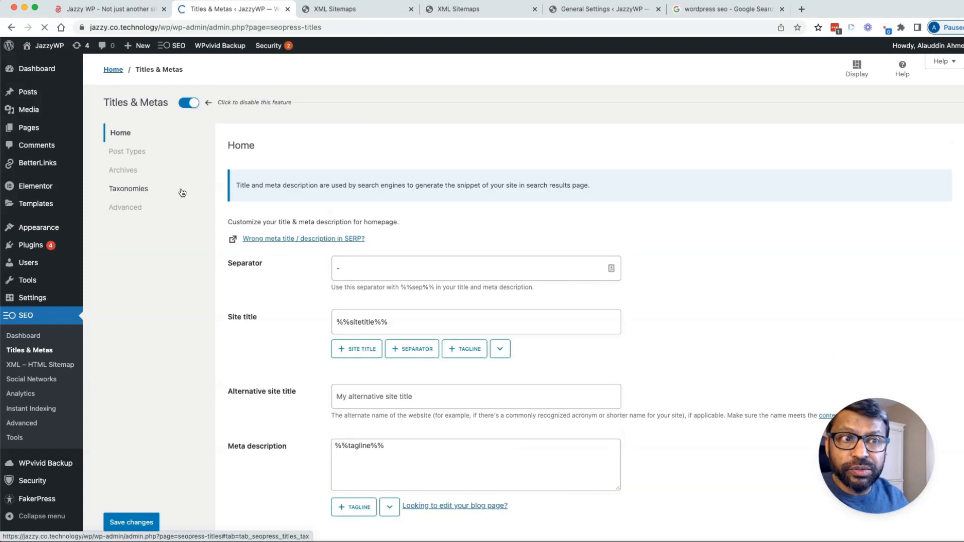